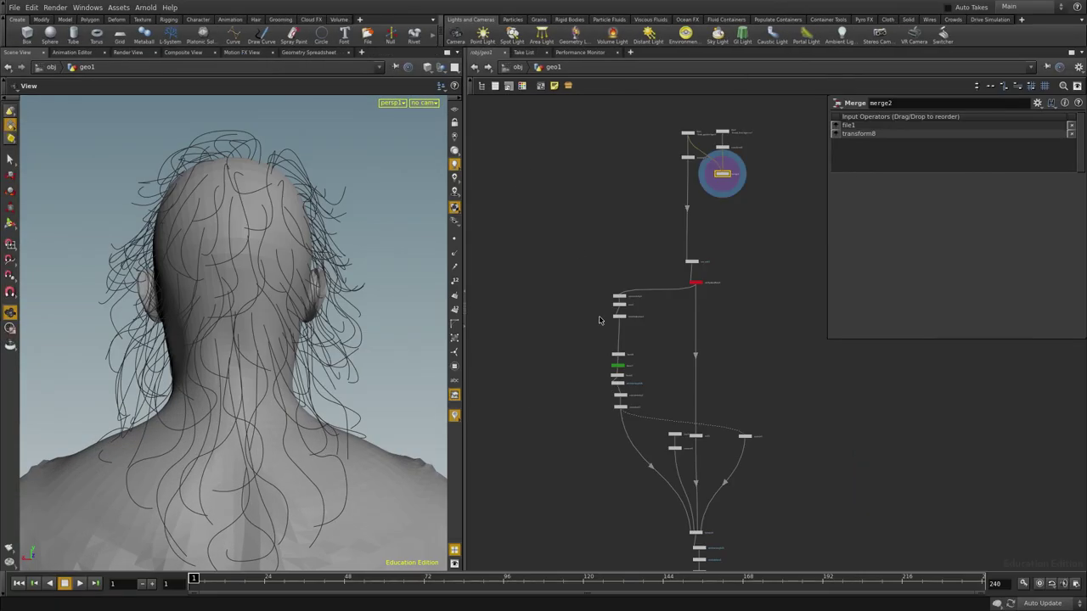
Examine the merged head model and guide curves of merge2, turning the bust from the back to a side view.
middle_click_drag(627, 264, 608, 320)
scroll(694, 243, "up", 6)
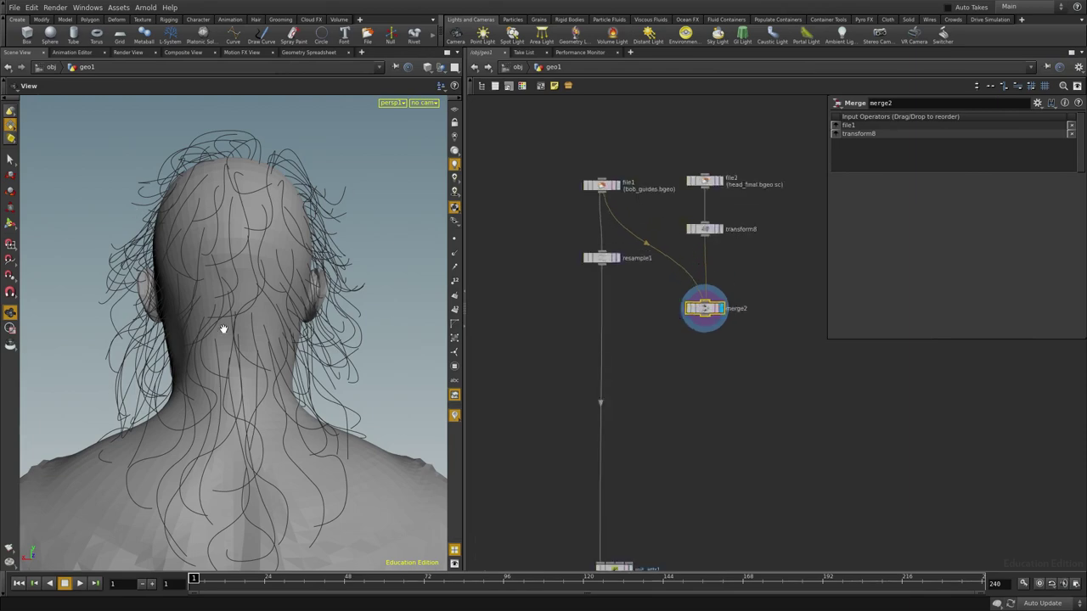
left_click_drag(216, 325, 320, 325)
right_click_drag(321, 326, 263, 308)
left_click_drag(263, 309, 287, 277)
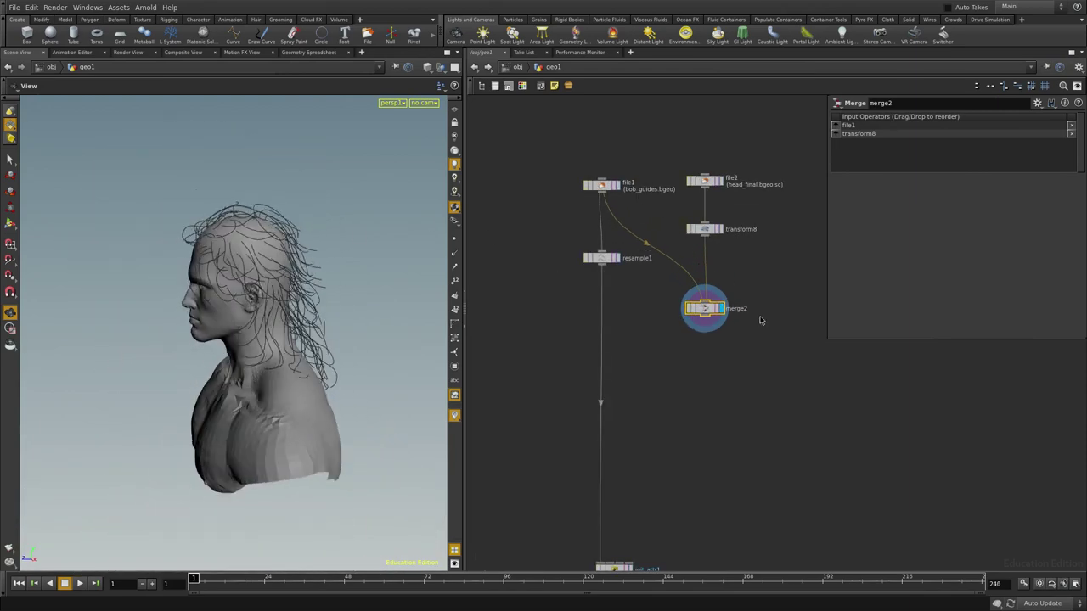
middle_click_drag(702, 382, 706, 344)
scroll(630, 283, "up", 4)
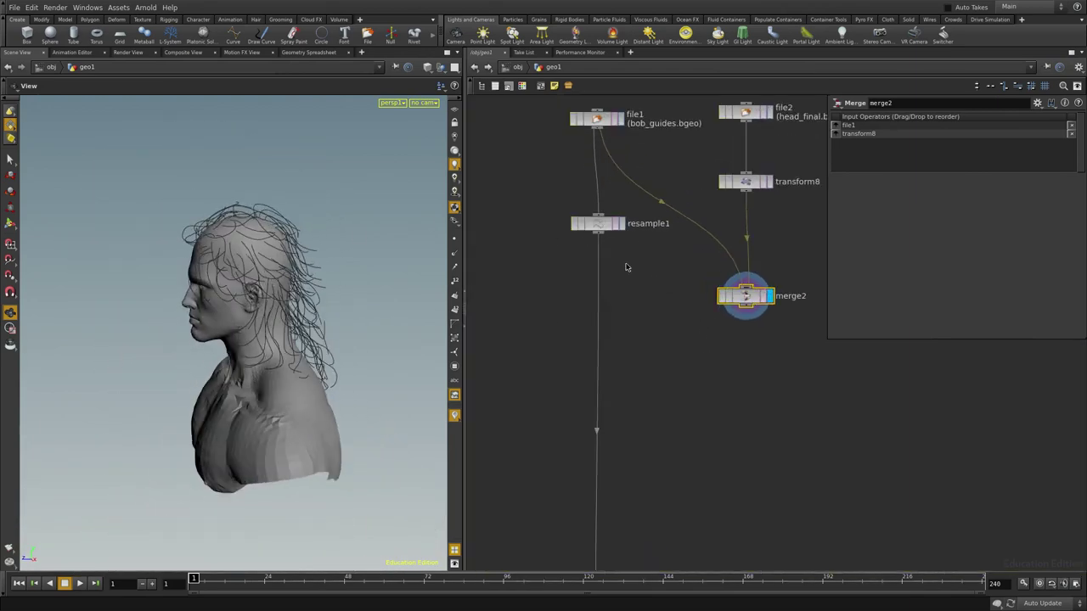
Display only the imported guide curves of file1 and view them from the side.
left_click(622, 120)
left_click_drag(270, 294, 312, 276)
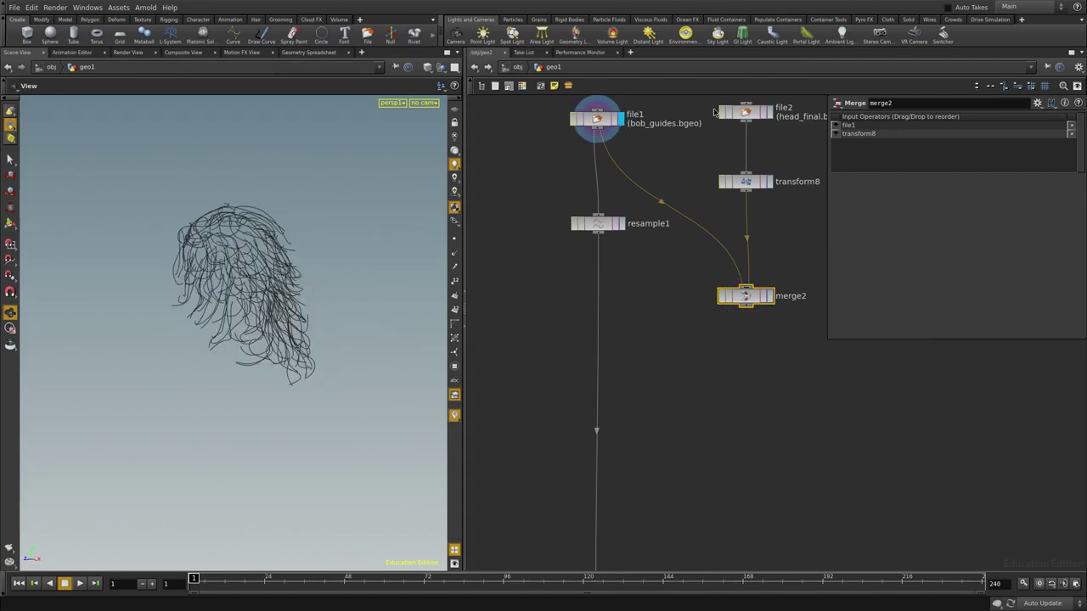
scroll(745, 239, "down", 5)
left_click_drag(223, 262, 311, 215)
Display the root points kept by the root1 blast node, show its settings and view the points from several angles.
middle_click_drag(675, 425, 668, 378)
scroll(644, 364, "up", 3)
scroll(627, 285, "up", 1)
left_click(625, 293)
left_click(612, 293)
left_click_drag(166, 296, 286, 322)
left_click_drag(340, 347, 298, 355)
Display the surface built by tetrahedralize2 and show that node's settings.
left_click(624, 329)
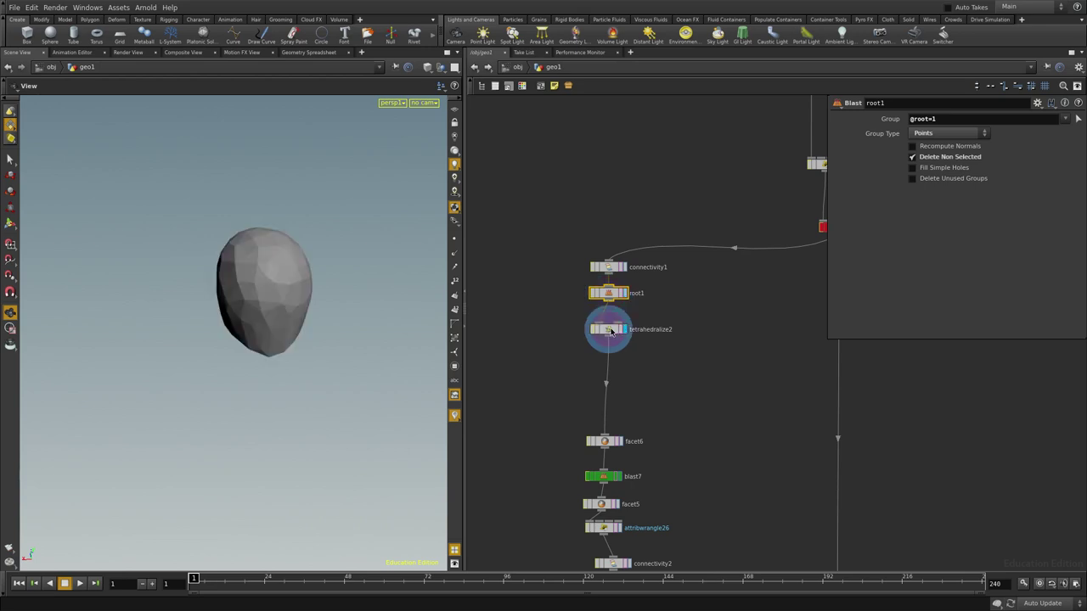
left_click(610, 331)
scroll(679, 374, "down", 3)
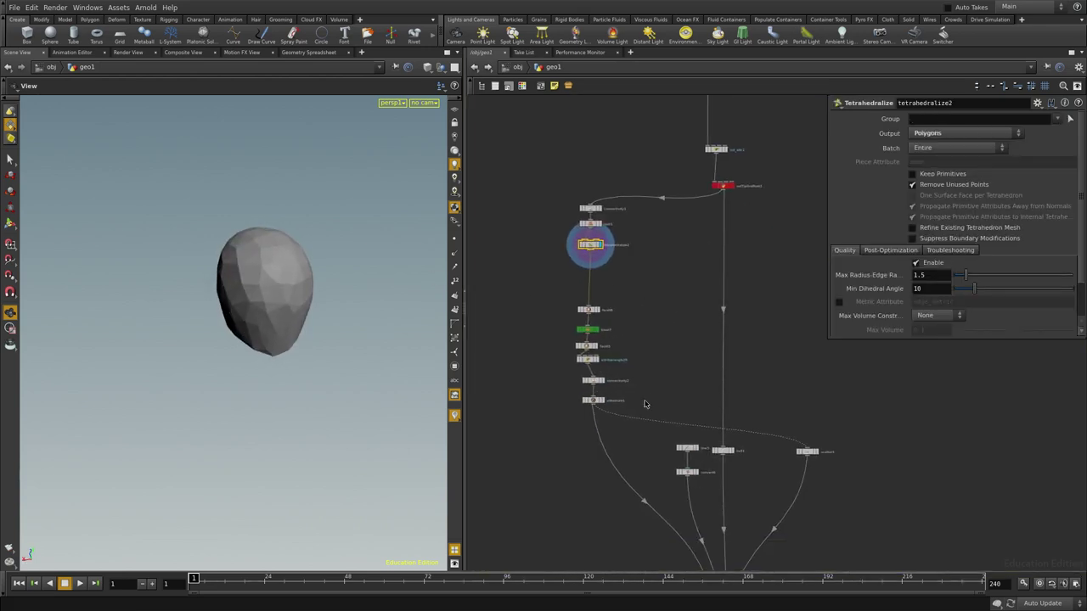
Display the points scattered over the scalp surface by scatter5 and show that node's settings.
middle_click_drag(633, 374, 595, 322)
scroll(721, 429, "up", 1)
scroll(794, 398, "up", 2)
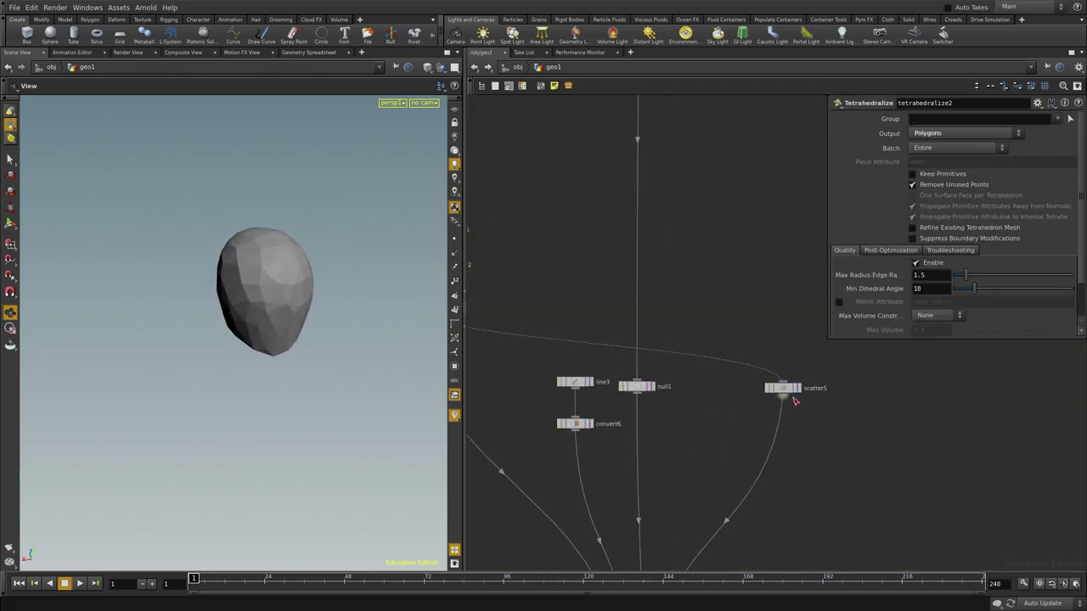
middle_click_drag(832, 388, 892, 412)
left_click(858, 410)
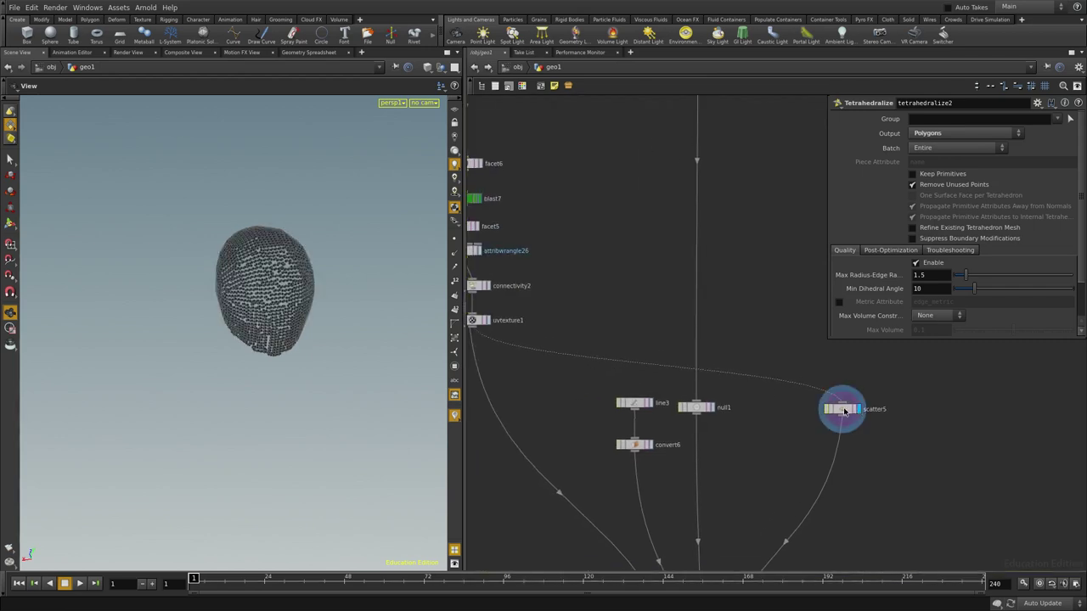
left_click(845, 411)
Display the scalp mesh at uvtexture1 and show that node's settings.
middle_click_drag(532, 428, 532, 342)
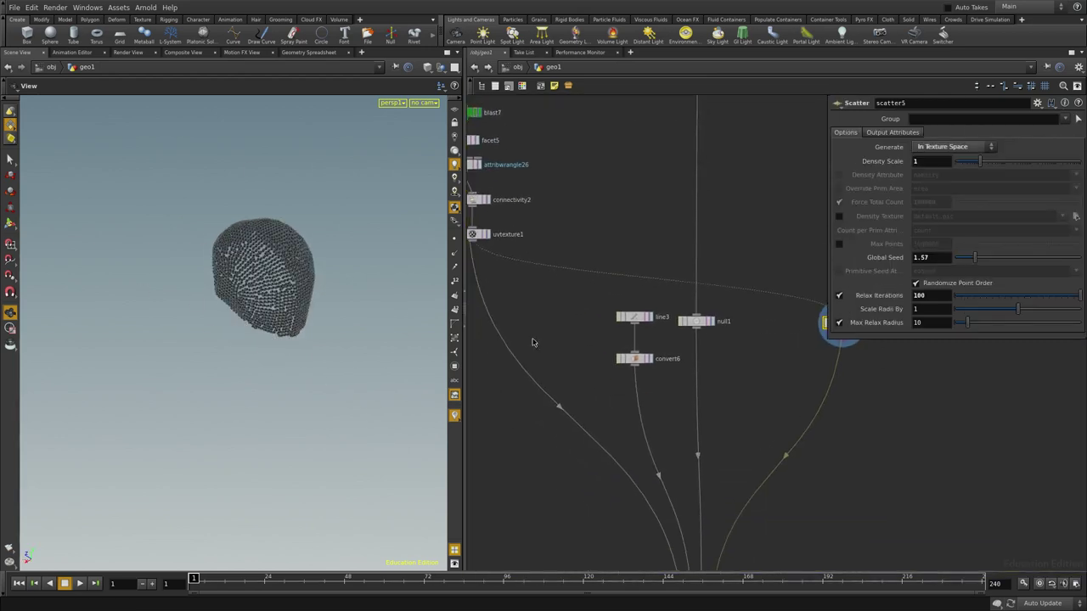
middle_click_drag(595, 303, 603, 306)
left_click(496, 237)
left_click(480, 237)
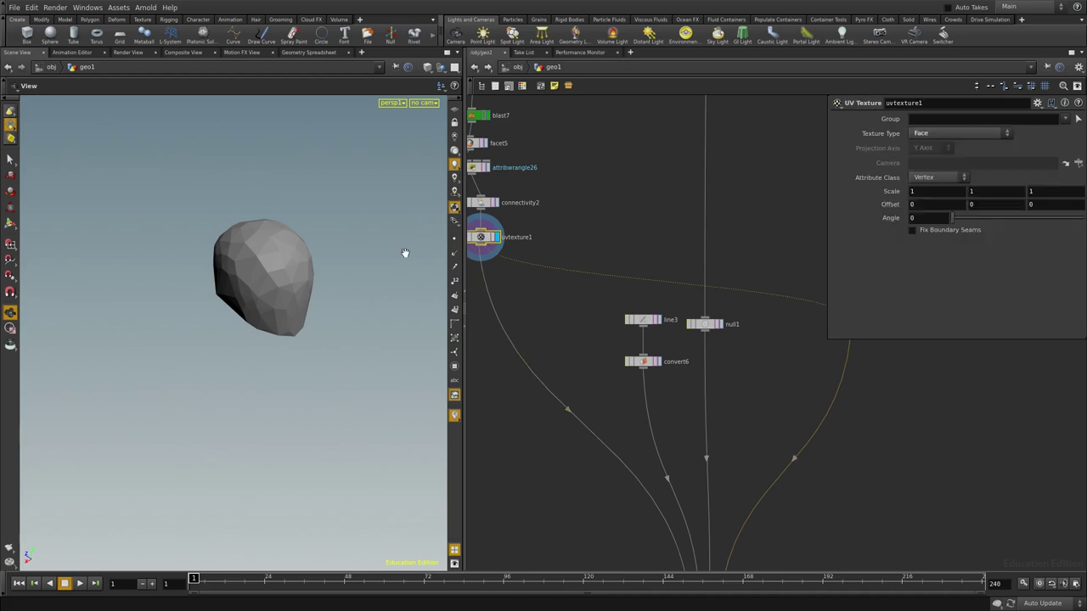
Display the output of the red node that feeds the connectivity branch.
middle_click_drag(680, 252, 677, 309)
scroll(677, 309, "down", 3)
middle_click_drag(701, 161, 671, 293)
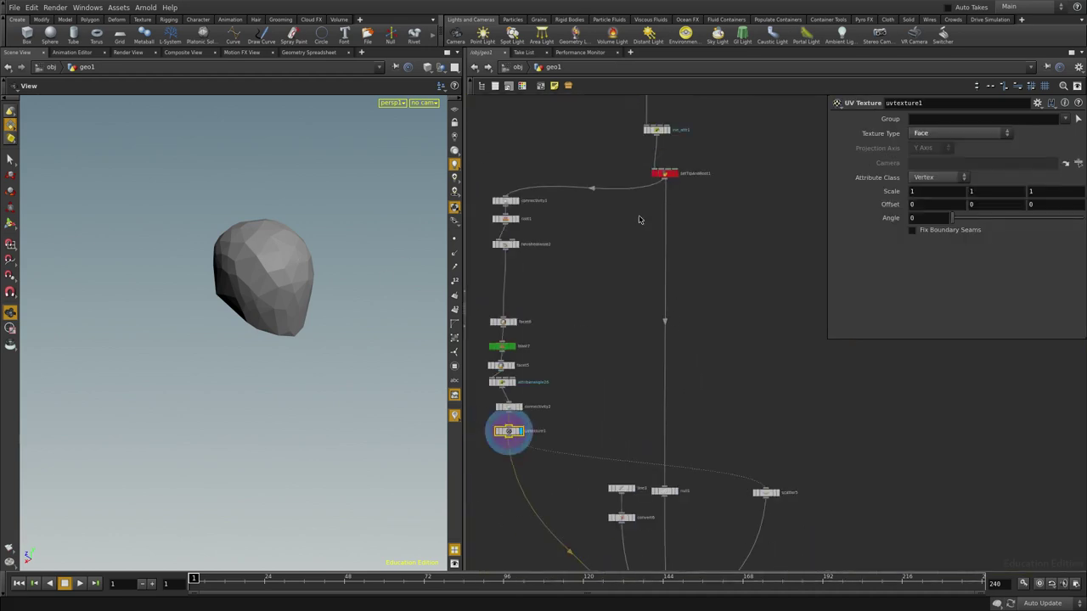
left_click(674, 175)
Display the line converted to a NURBS curve by convert6 and show the node's settings.
middle_click_drag(576, 436, 577, 297)
scroll(648, 412, "up", 3)
left_click(627, 362)
left_click(613, 362)
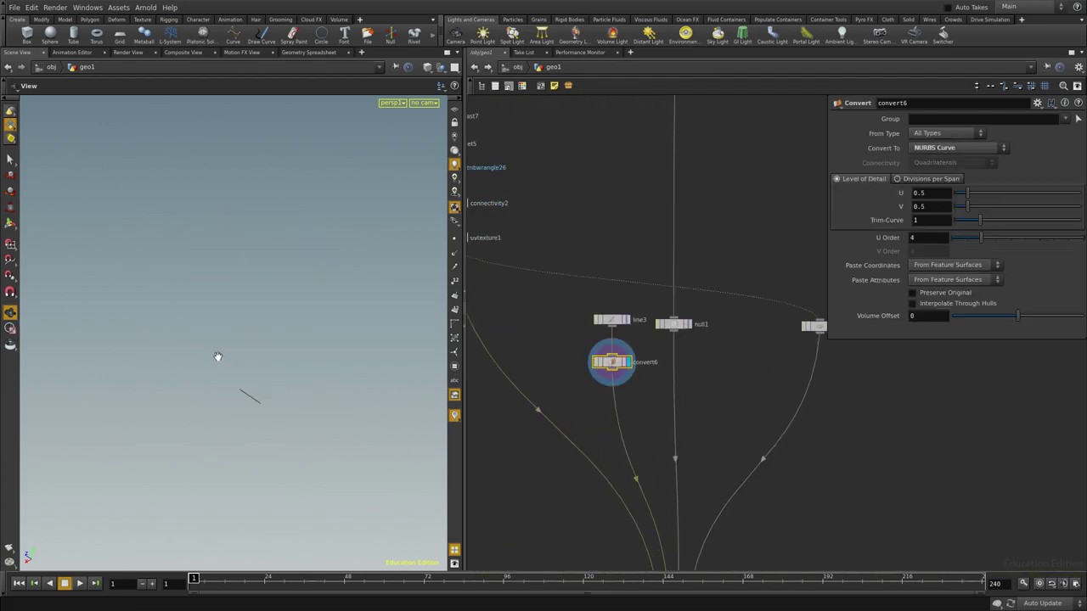
Check the settings of scatter5, then display the interpolated hair of foreach5 with its settings.
middle_click_drag(714, 512, 722, 440)
middle_click_drag(767, 284, 733, 298)
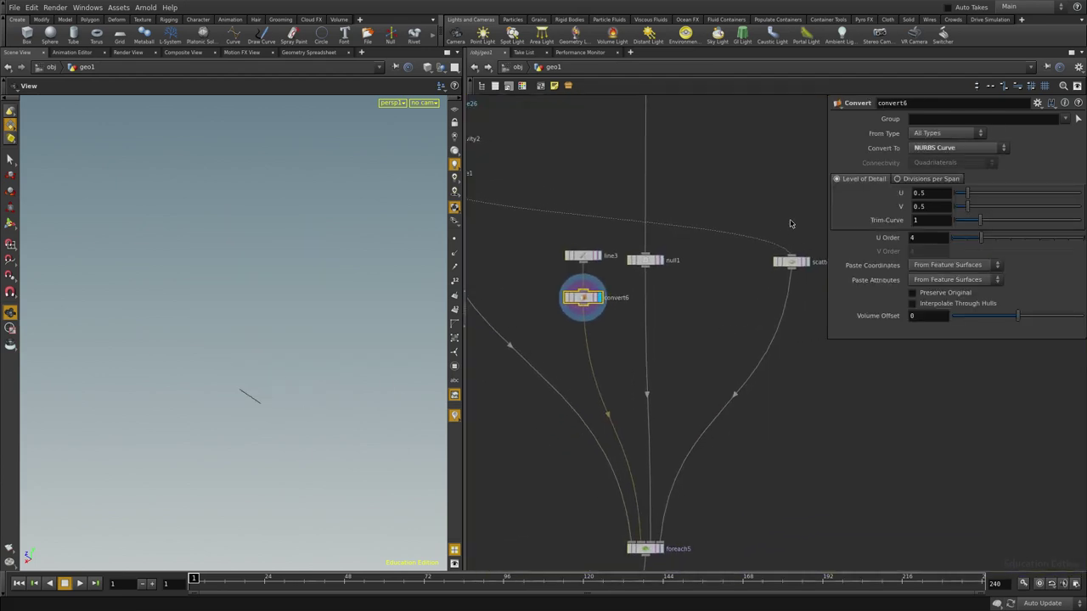
left_click(790, 261)
middle_click_drag(718, 509, 734, 396)
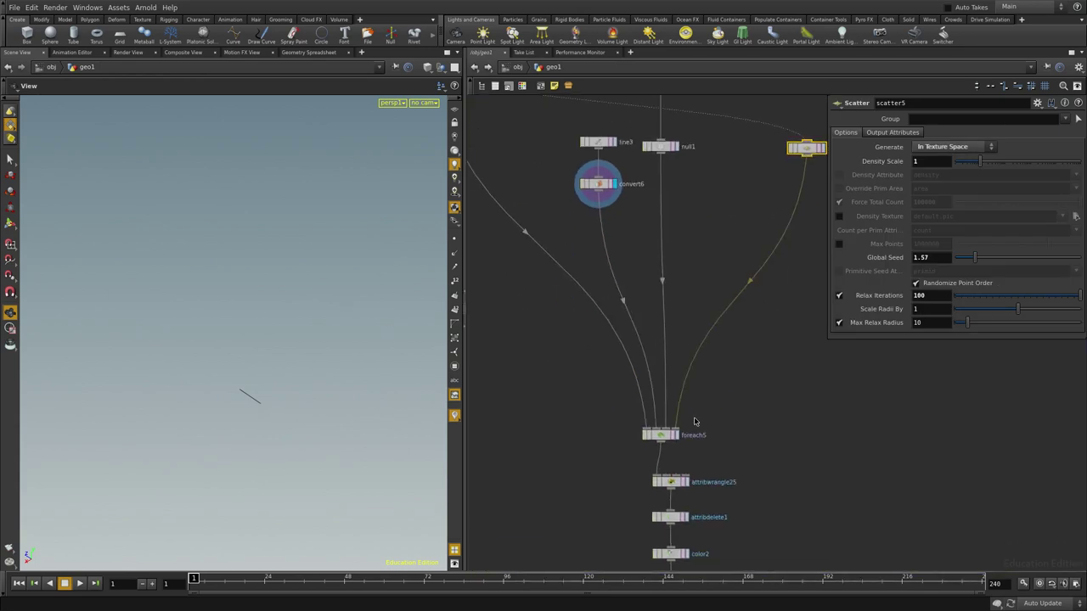
left_click(696, 435)
left_click(677, 435)
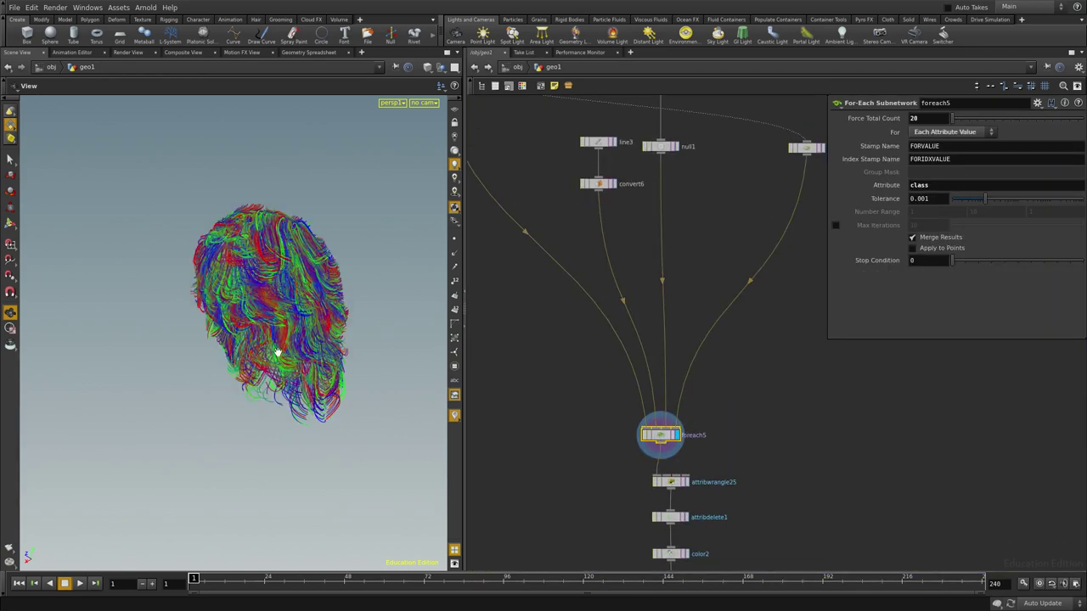
Trace the branches that feed foreach5 and show the settings of the scatter5 input.
middle_click_drag(671, 316, 743, 438)
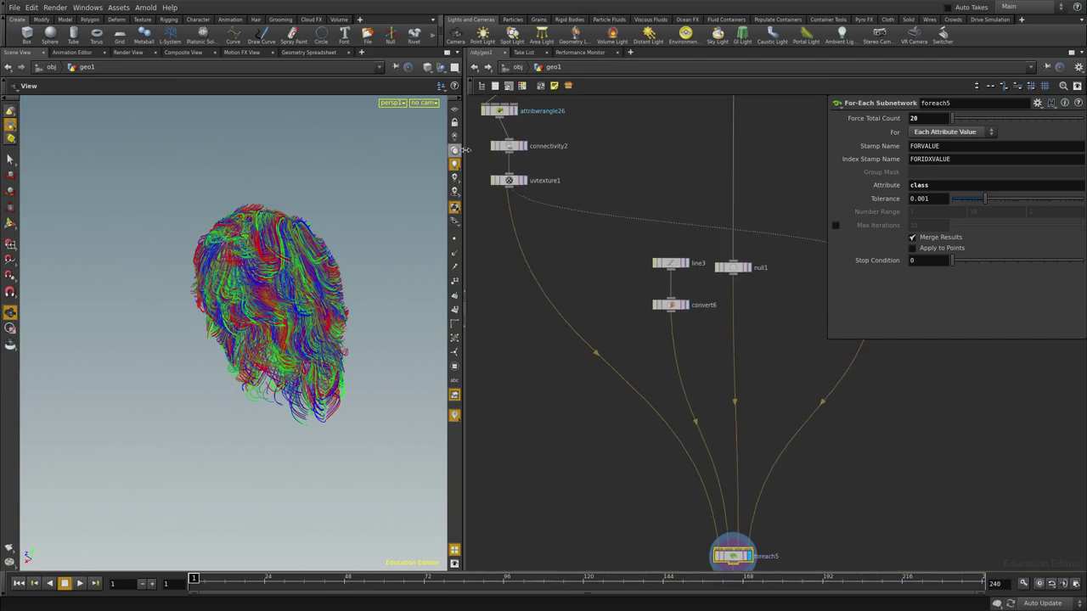
middle_click_drag(673, 524, 604, 450)
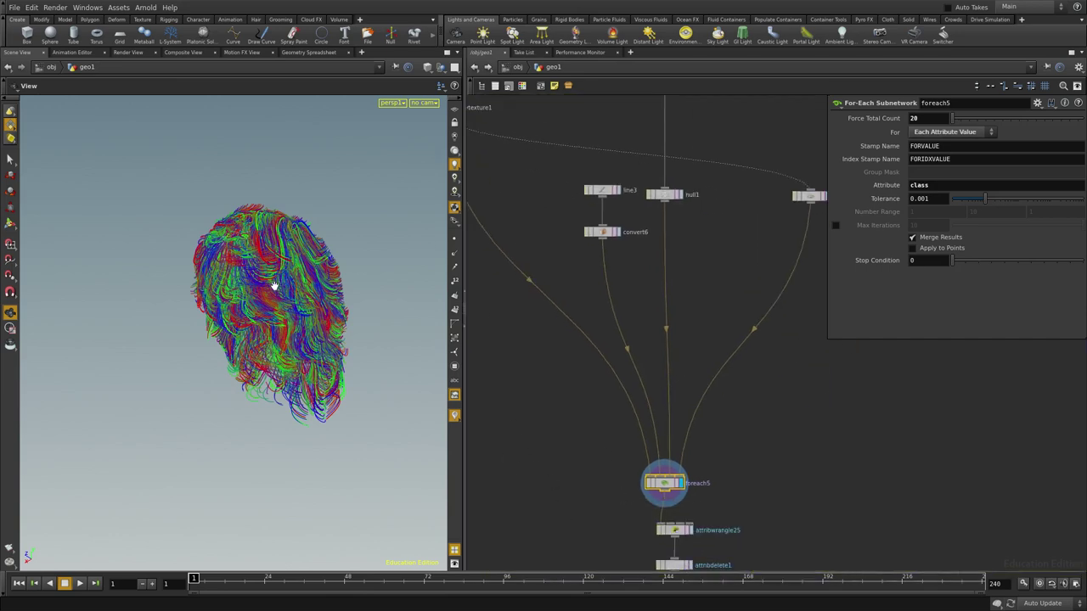
middle_click_drag(648, 290, 704, 364)
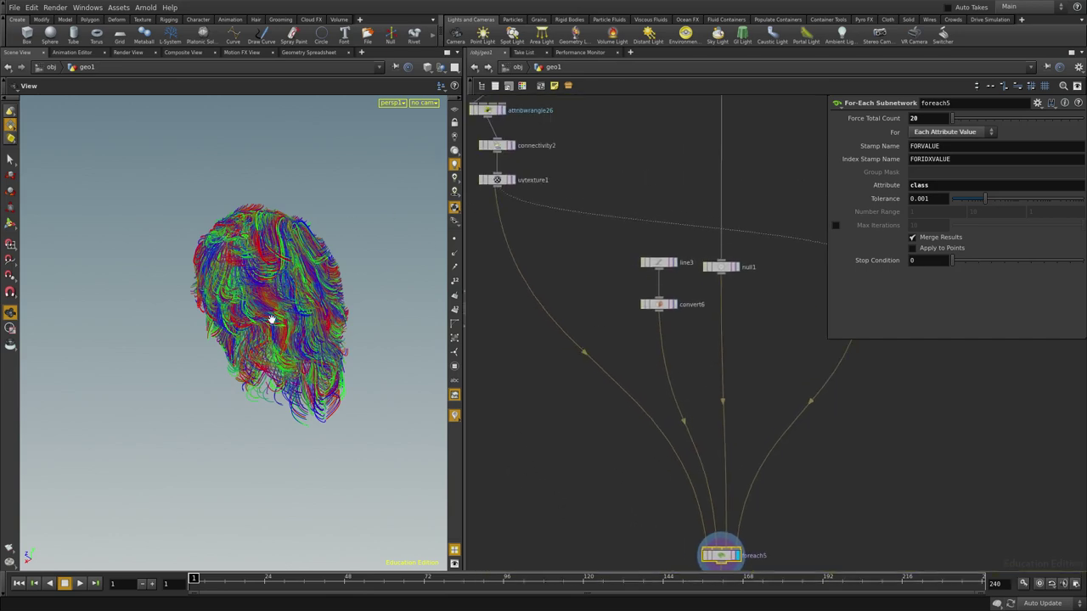
middle_click_drag(798, 280, 663, 287)
left_click_drag(759, 244, 725, 306)
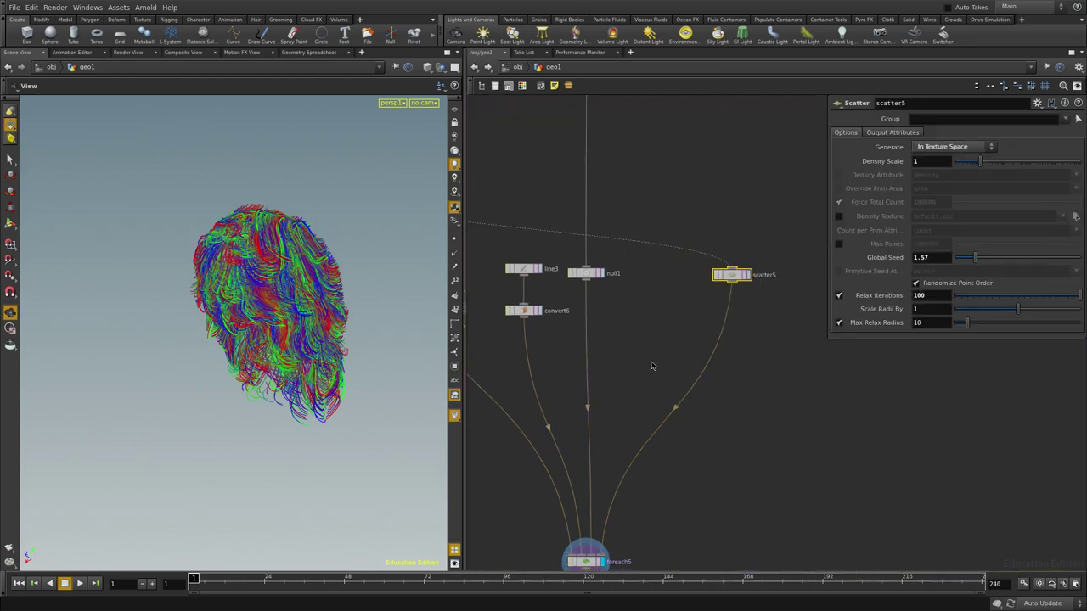
middle_click_drag(651, 366, 682, 292)
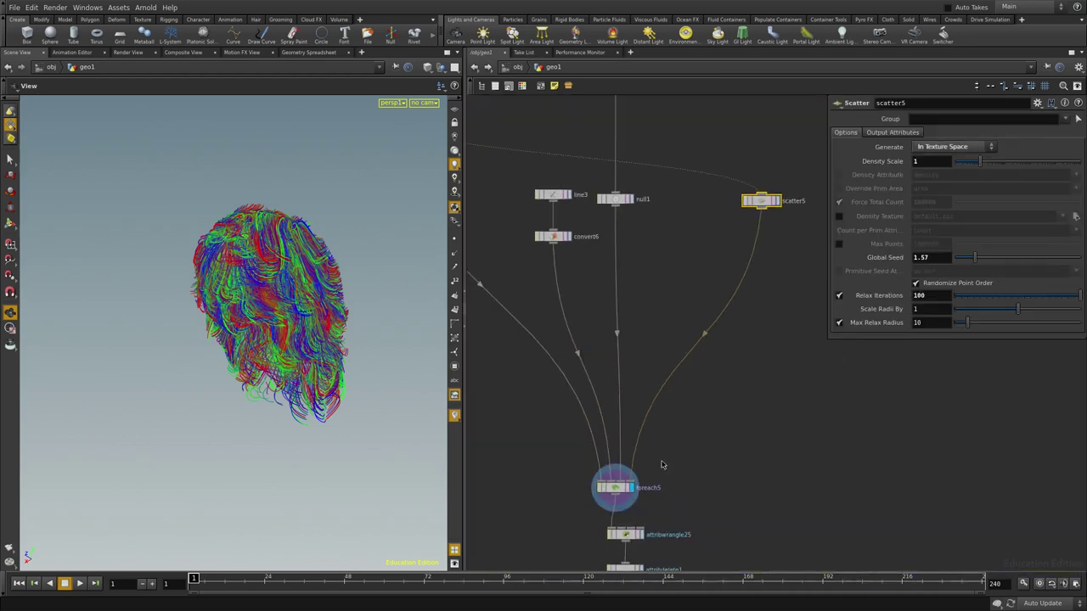
Go inside the foreach5 subnetwork and frame the hairs generated for a single triangle.
double_click(618, 489)
key("h")
key("f")
left_click_drag(265, 377, 213, 243)
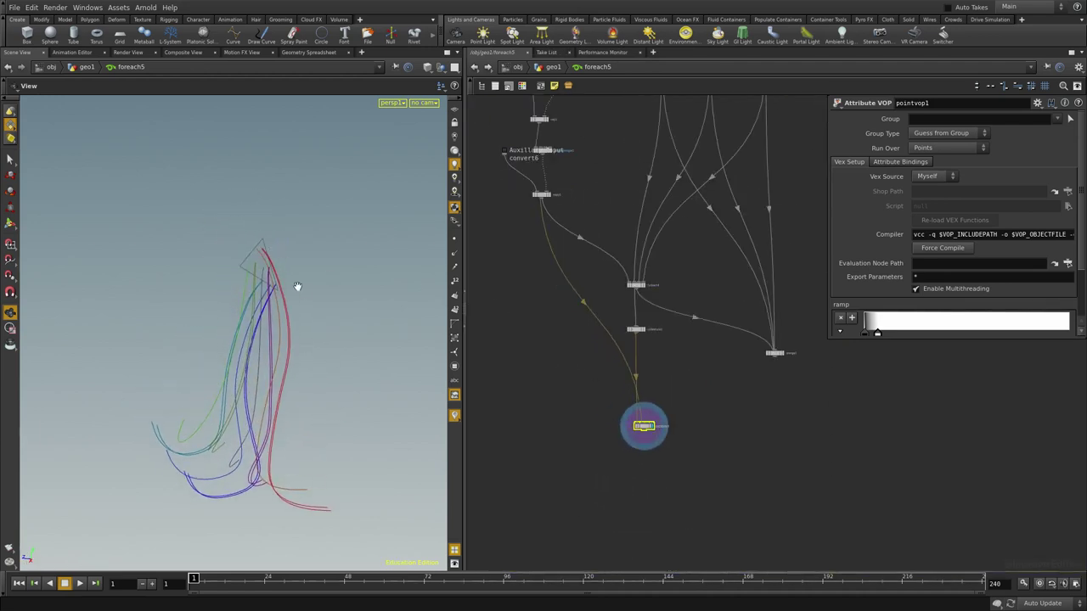
scroll(614, 266, "up", 5)
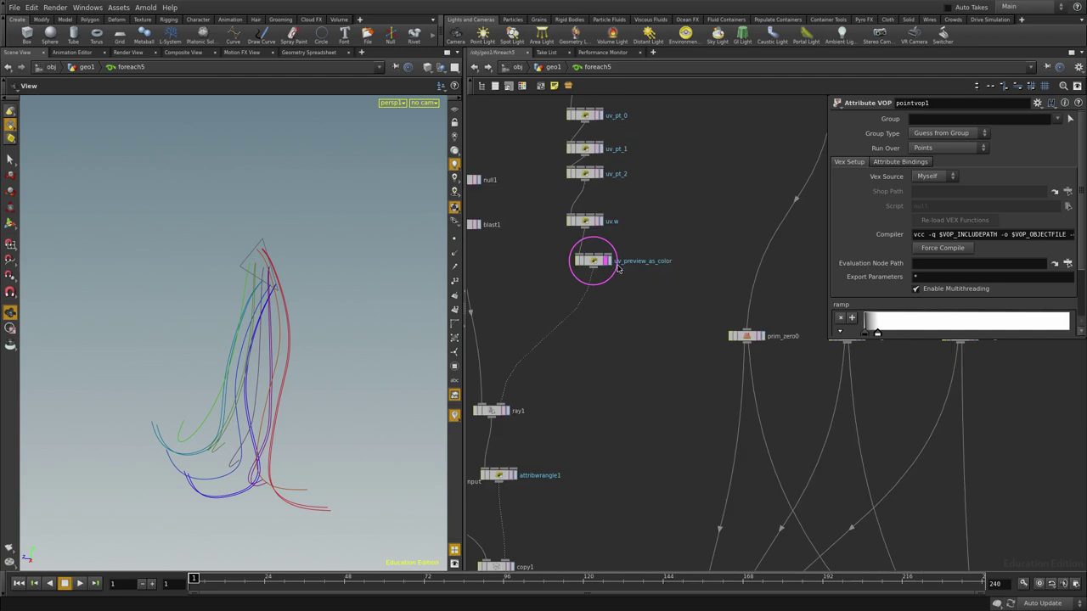
Display the colour-coded triangle of uv_preview_as_color, show the node's settings and frame the triangle.
left_click(609, 262)
left_click(595, 262)
key("f")
left_click_drag(213, 334, 231, 321)
Read the expressions in the uv_pt_1 and uv_pt_2 wrangle nodes.
middle_click_drag(643, 104, 640, 277)
scroll(640, 277, "up", 1)
left_click_drag(645, 309, 534, 344)
left_click_drag(649, 355, 559, 378)
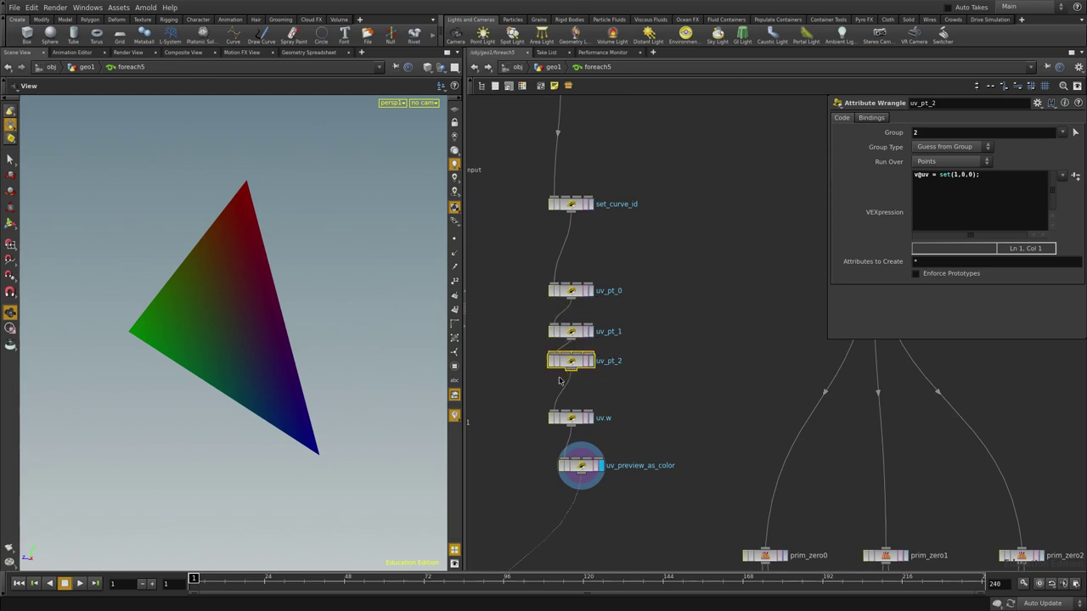
Display the uv.w wrangle node and widen its parameter pane to read the full expression.
middle_click_drag(637, 405, 646, 368)
left_click_drag(646, 368, 561, 392)
left_click(600, 382)
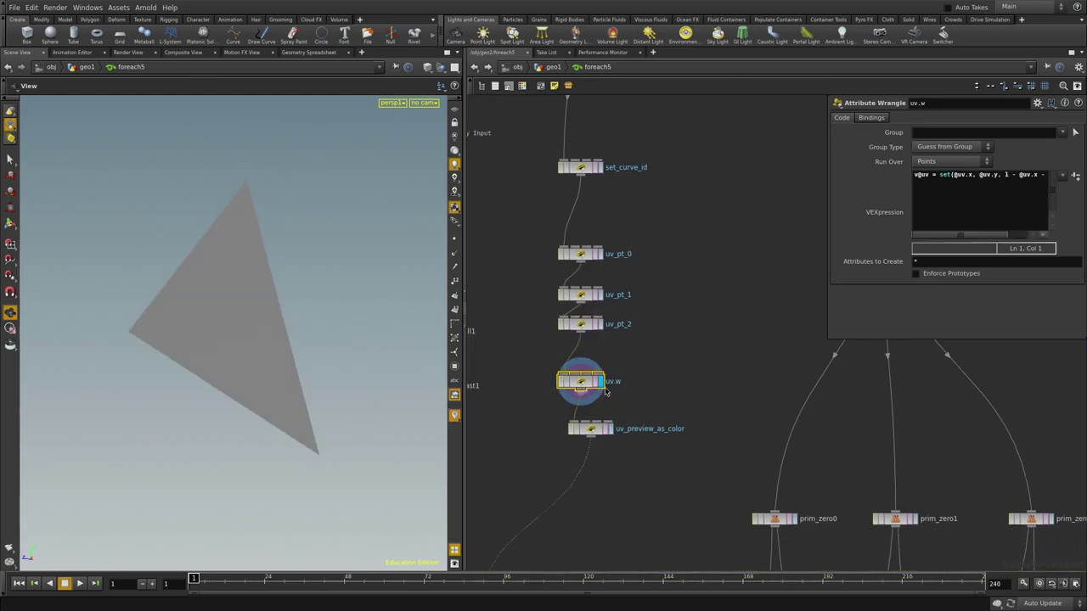
left_click_drag(827, 243, 702, 229)
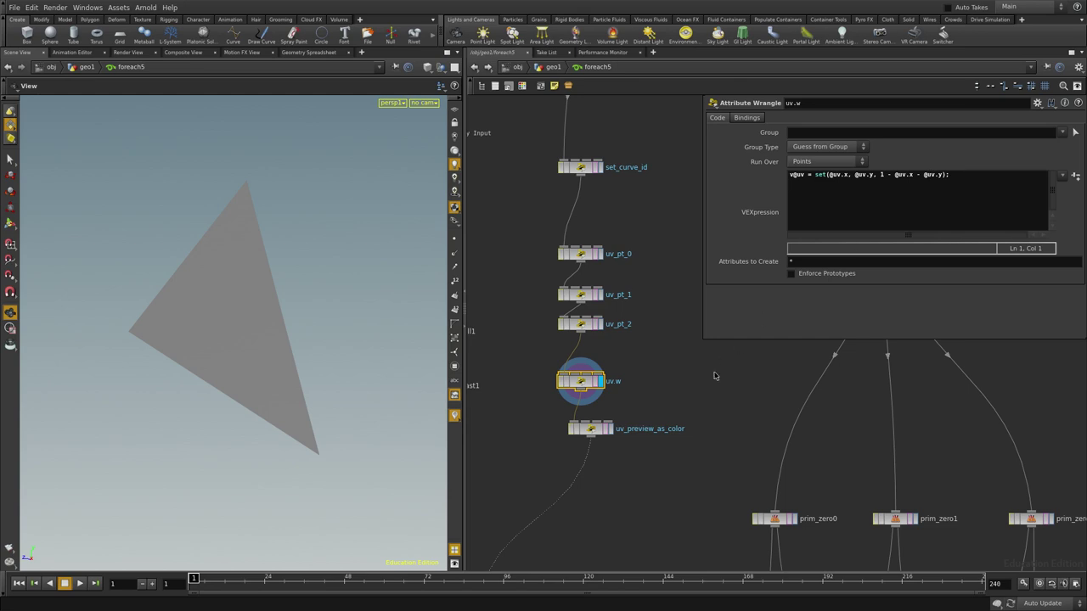
Switch the display back to uv_preview_as_color and view its coloured triangle from further away.
middle_click_drag(671, 397, 653, 369)
left_click(594, 405)
left_click_drag(241, 343, 247, 310)
right_click_drag(289, 272, 246, 315)
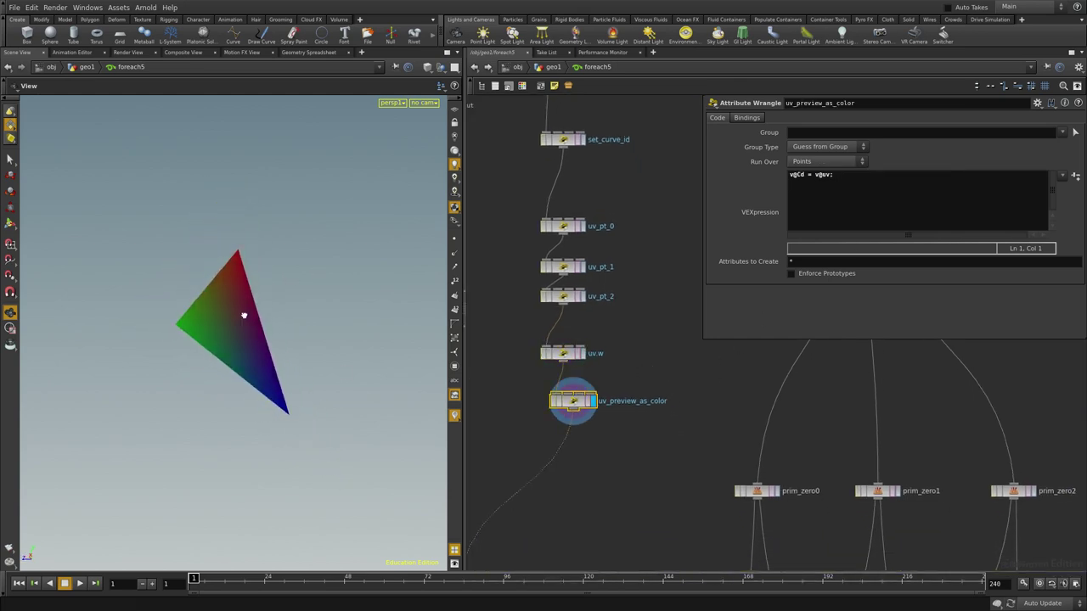
Display the single guide curves isolated by prim_zero0, prim_zero1 and prim_zero2 one after another.
scroll(646, 473, "down", 3)
middle_click_drag(641, 475, 688, 267)
scroll(573, 351, "up", 1)
scroll(620, 433, "down", 3)
middle_click_drag(680, 514, 575, 272)
middle_click_drag(637, 110, 591, 292)
scroll(610, 233, "up", 2)
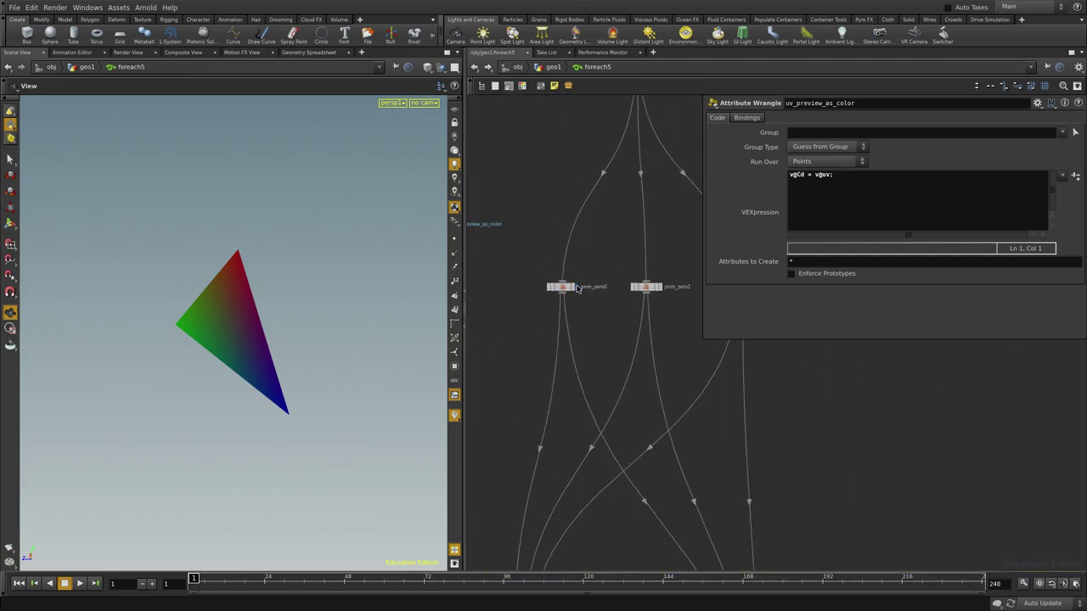
left_click(576, 288)
right_click_drag(333, 333, 268, 358)
left_click(659, 287)
middle_click_drag(670, 338, 603, 347)
left_click(688, 297)
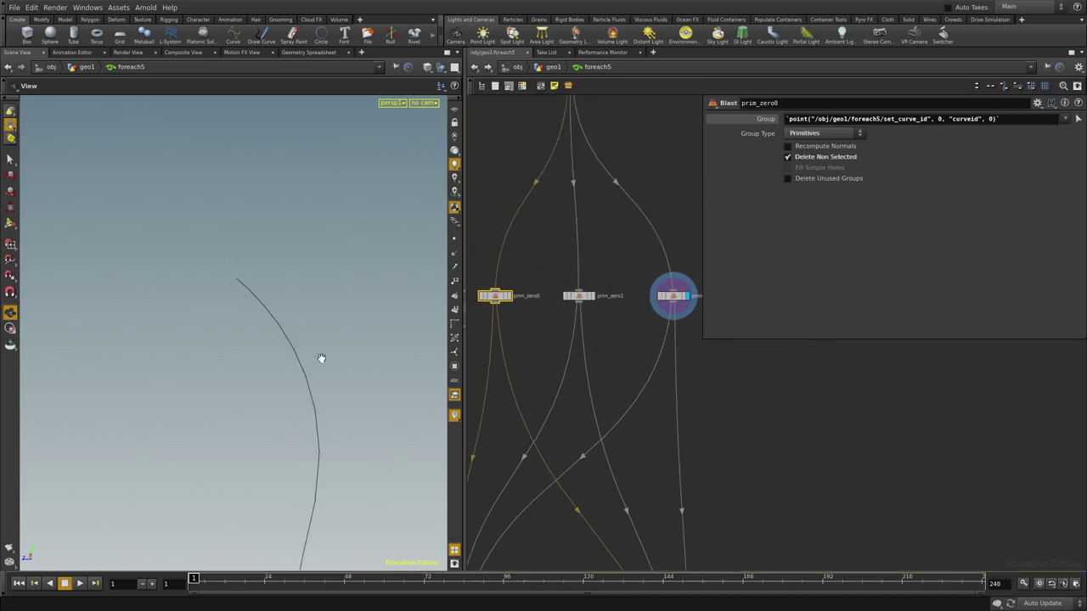
Display the interpolated curves of foreach4 and view them from further away.
scroll(665, 298, "down", 3)
scroll(624, 404, "up", 3)
left_click(633, 372)
mouse_move(252, 328)
left_mouse_down()
mouse_move(269, 383)
mouse_move(153, 403)
mouse_move(266, 327)
left_mouse_up()
right_click_drag(265, 326, 175, 282)
Display the final output of the subnetwork at pointvop1.
middle_click_drag(704, 488, 687, 326)
scroll(626, 416, "up", 3)
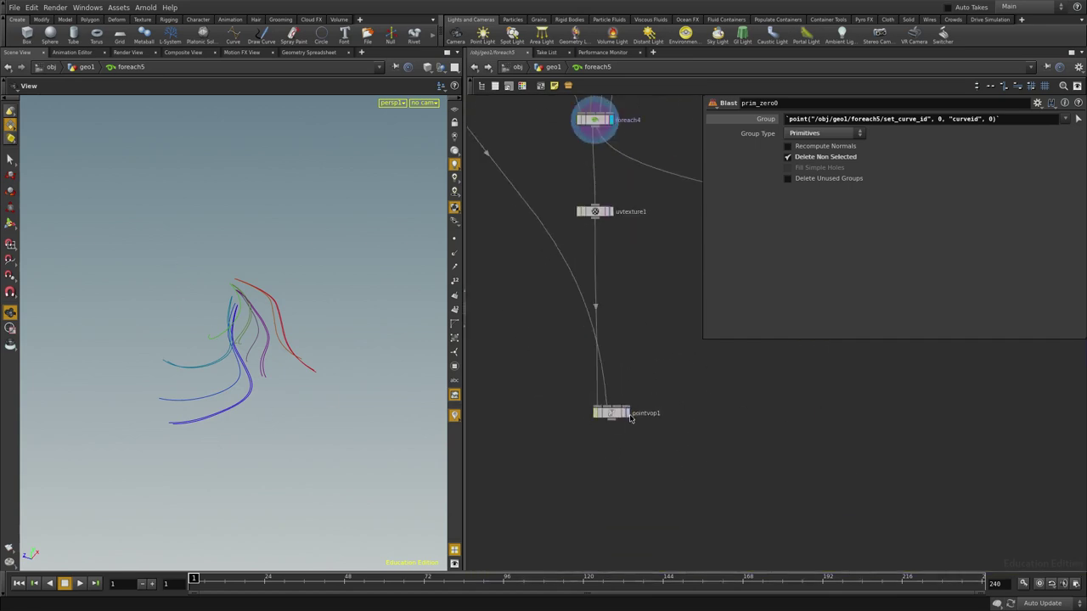
left_click(626, 413)
middle_click_drag(608, 463, 604, 478)
Return to the geo1 level and view the complete foreach5 hair from another side.
key("u")
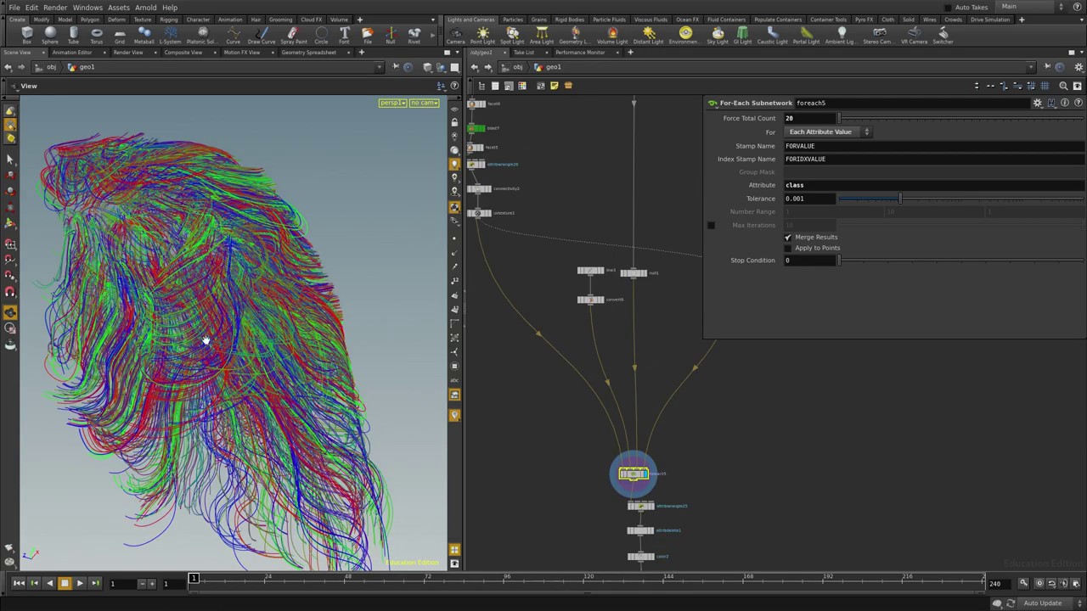
right_click_drag(220, 343, 338, 415)
left_click_drag(338, 415, 224, 414)
left_click_drag(732, 437, 716, 484)
Show the geometry information of scatter5 to check its point count.
middle_click_drag(735, 428, 551, 484)
scroll(543, 320, "up", 2)
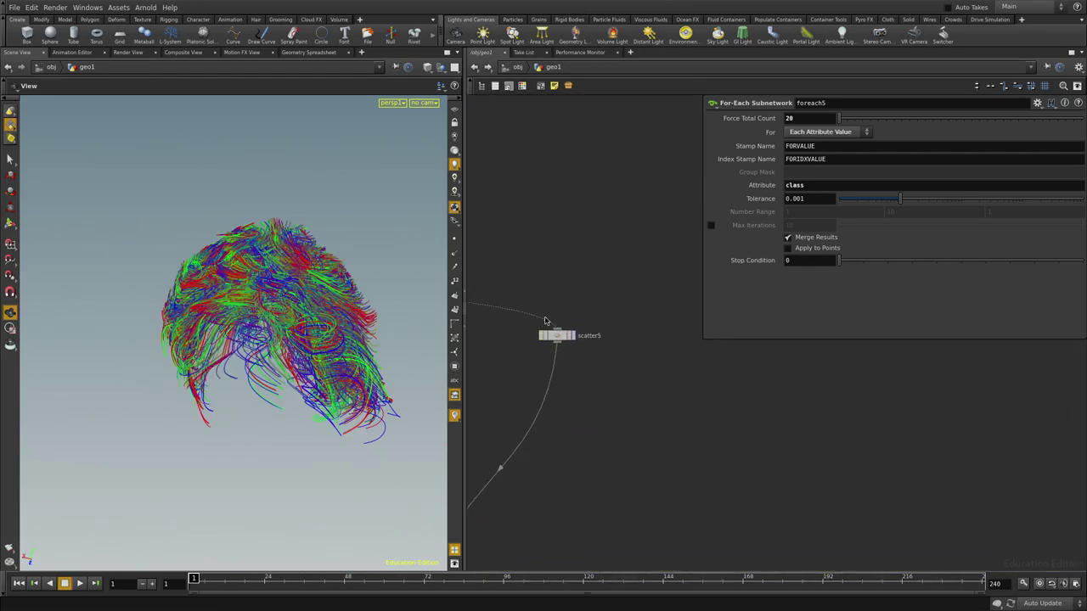
middle_click(556, 335)
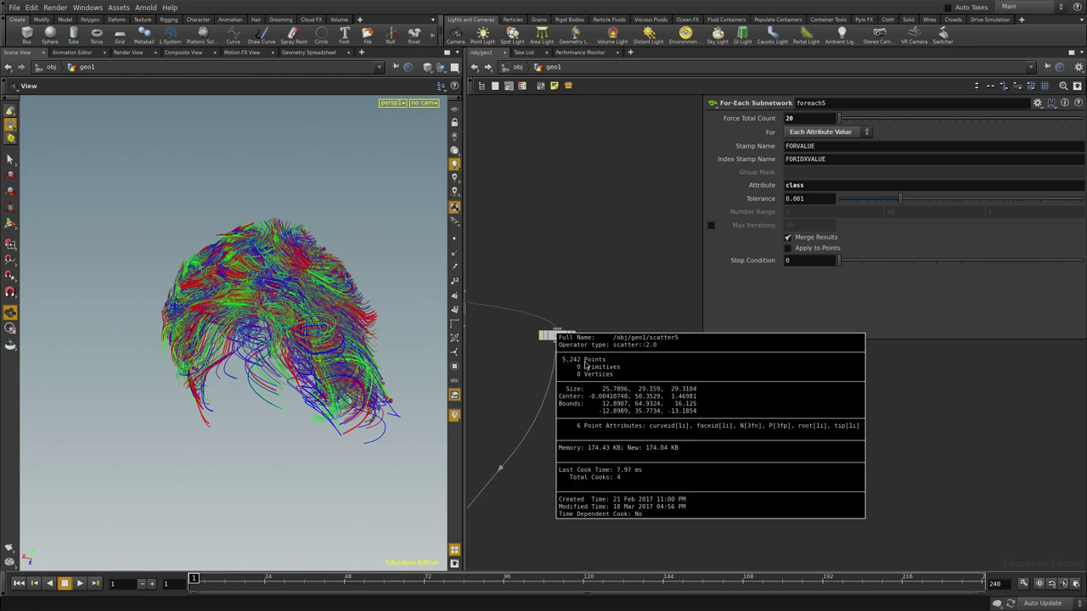
Show the geometry information of foreach5 to check its number of hair curves.
middle_click_drag(558, 441, 752, 264)
middle_click_drag(668, 419, 642, 391)
middle_click(574, 417)
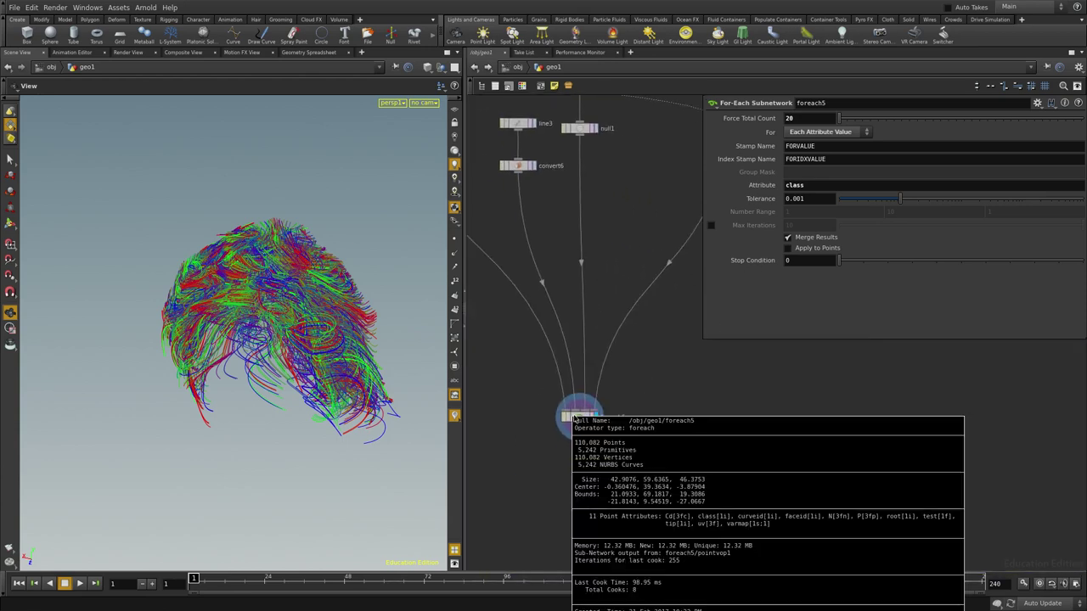
Select scatter5 in the full network and show its scatter settings.
key("h")
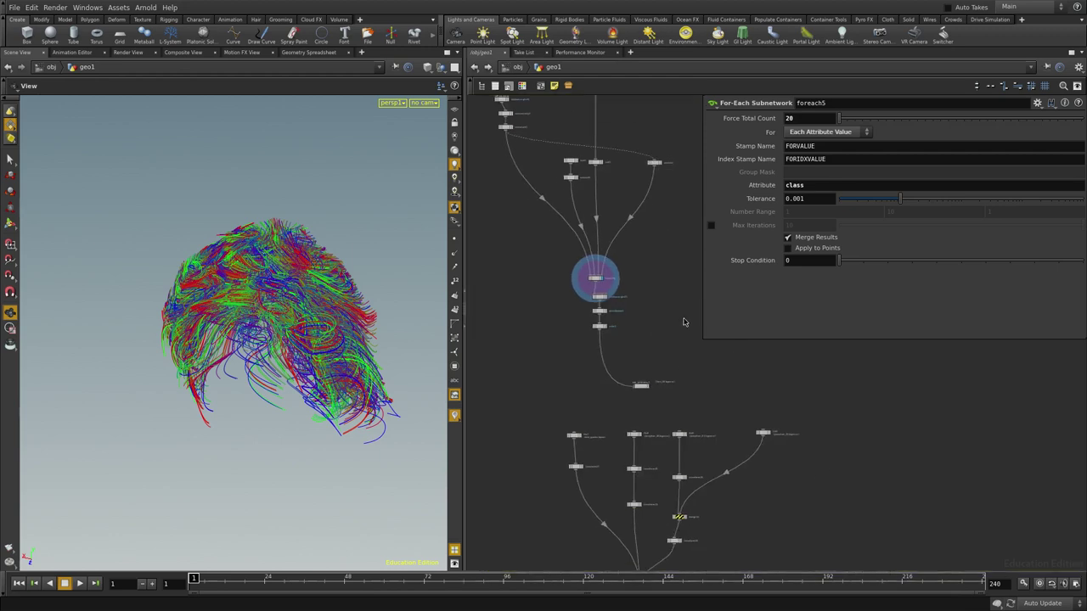
left_click(603, 211)
scroll(631, 238, "up", 3)
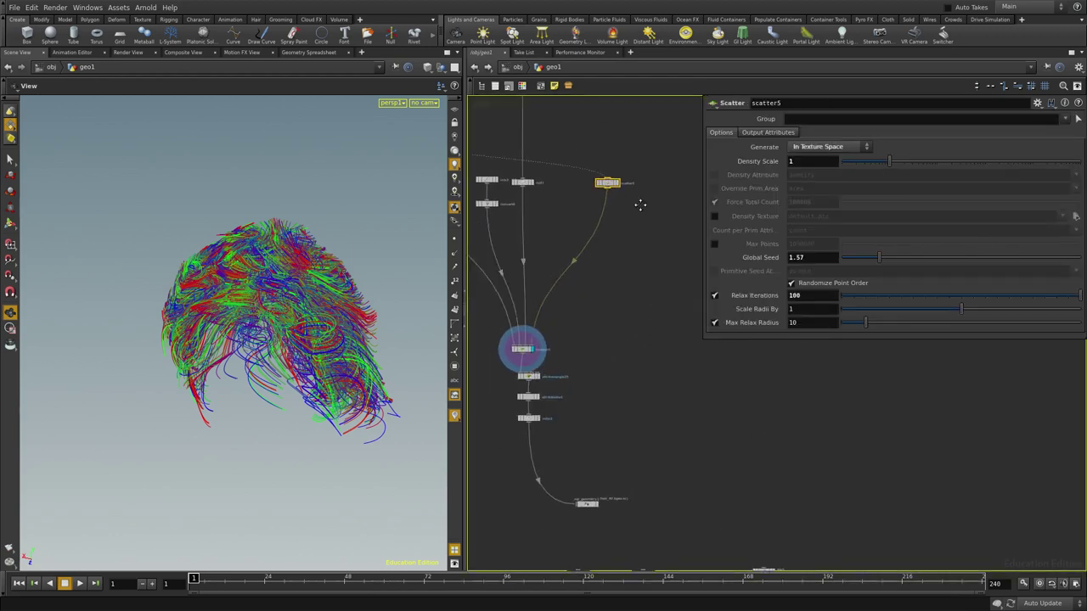
Display the merge13 node that combines transform24, transform23 and transform27 in the lower part of the network.
middle_click_drag(628, 226, 649, 162)
middle_click_drag(567, 439, 587, 282)
middle_click_drag(615, 451, 603, 373)
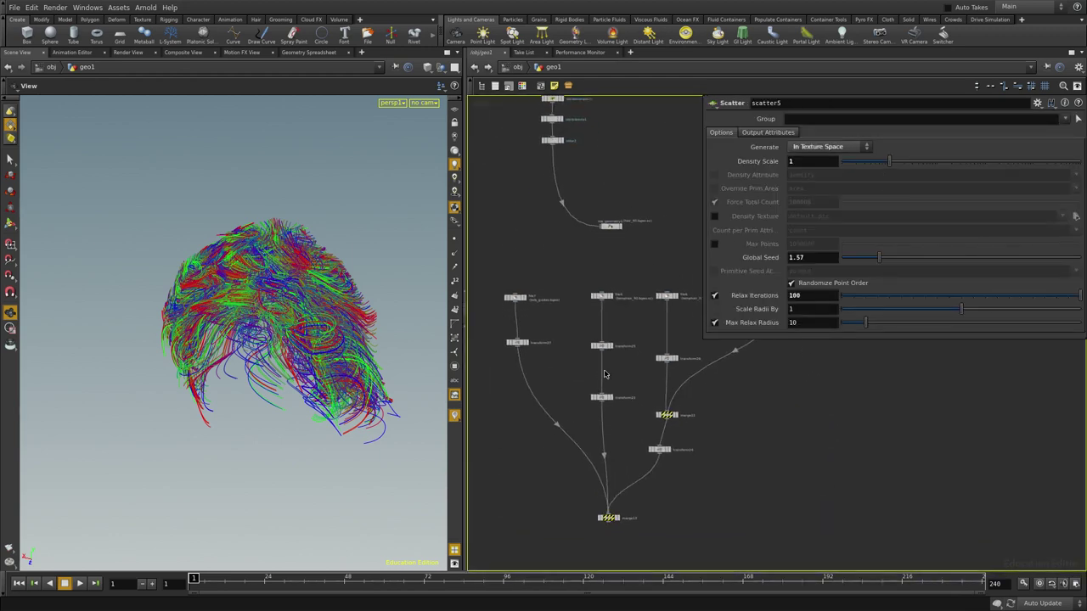
middle_click_drag(600, 452, 585, 351)
left_click(600, 417)
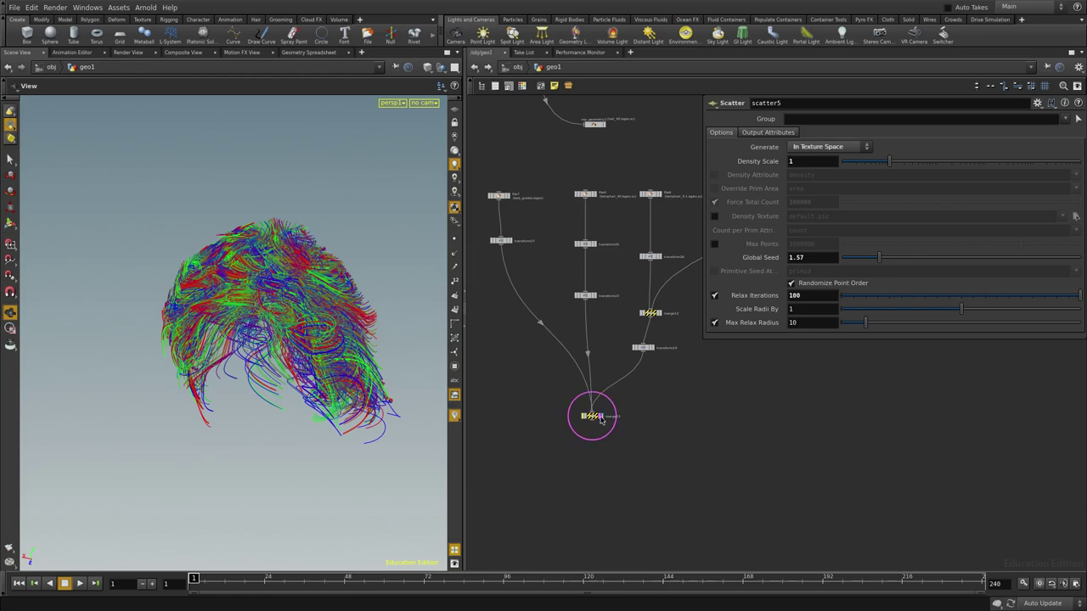
left_click(603, 418)
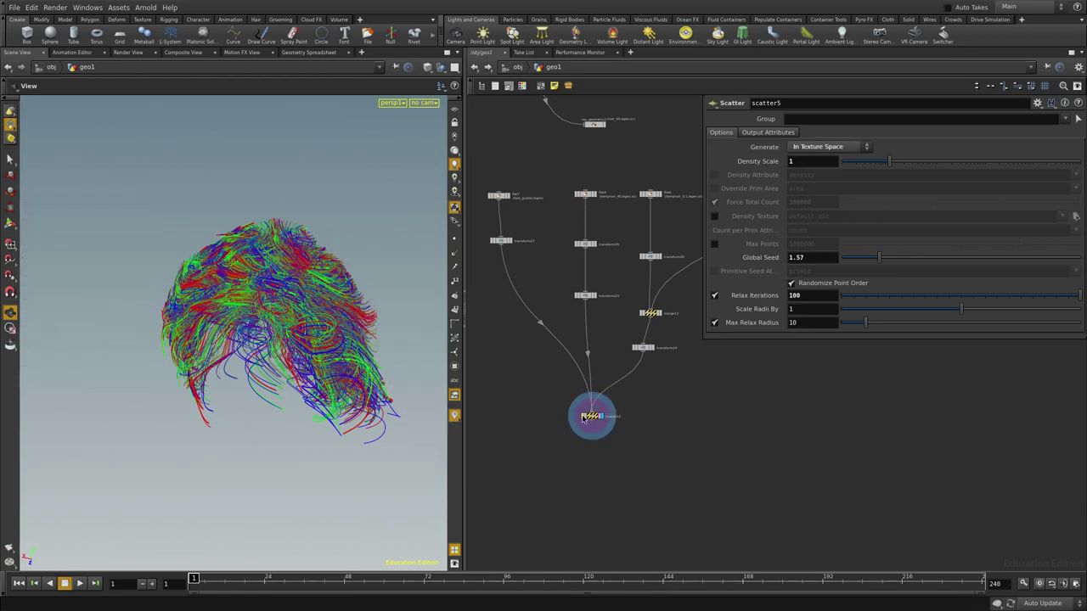
Examine the guide curves and the hair versions of increasing density side by side from several angles and distances.
left_click_drag(263, 336, 56, 281)
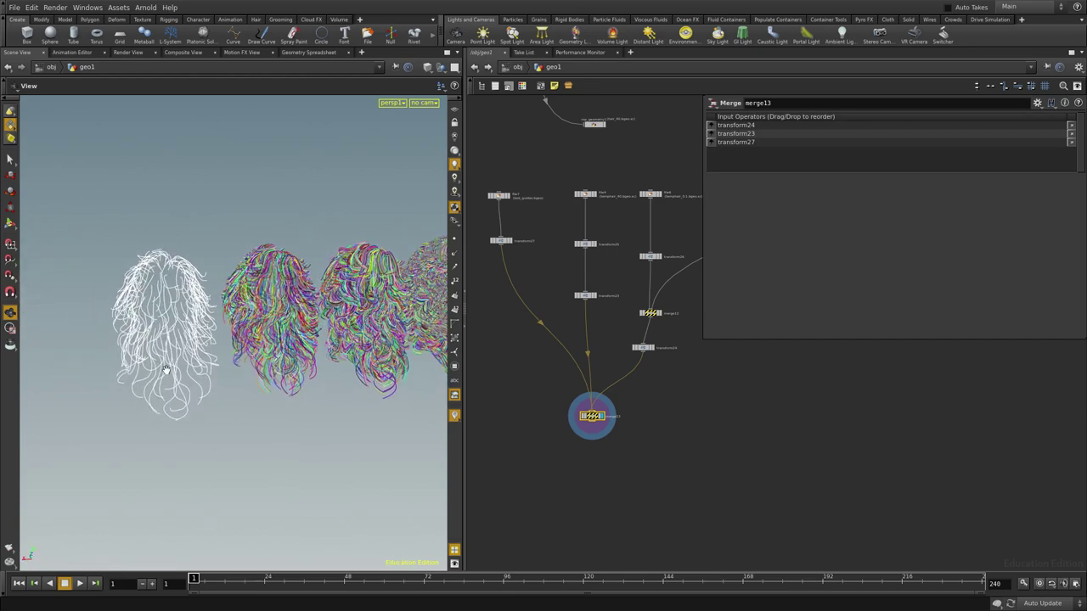
left_click_drag(158, 342, 236, 309)
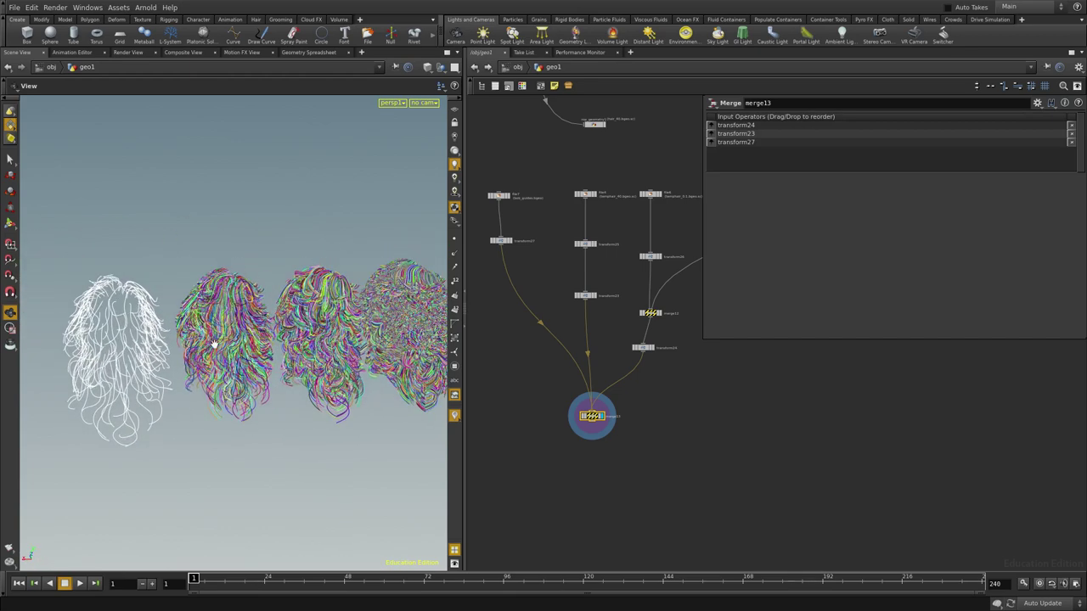
left_click_drag(216, 345, 207, 366)
left_click_drag(356, 310, 230, 309)
right_click_drag(230, 308, 260, 292)
middle_click_drag(260, 291, 266, 362)
right_click_drag(267, 362, 328, 343)
middle_click_drag(327, 342, 271, 370)
left_click_drag(270, 370, 336, 403)
Switch to the presentation slides and advance from the per-triangle curve comparison to the "2 - Clumping and Layering" slide.
left_click(822, 414)
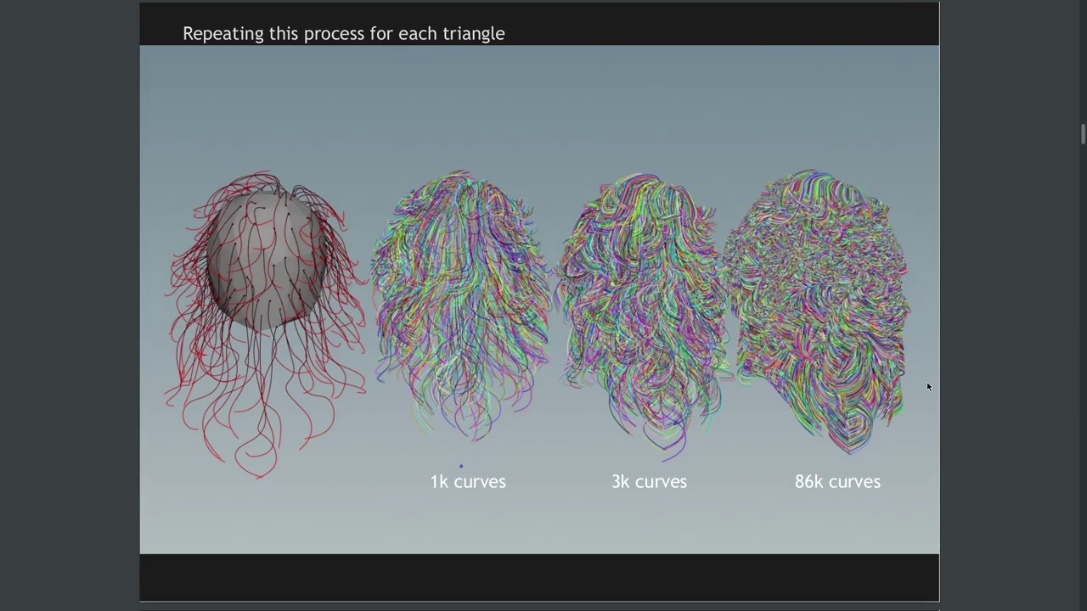
scroll(928, 386, "down", 1)
scroll(927, 386, "down", 1)
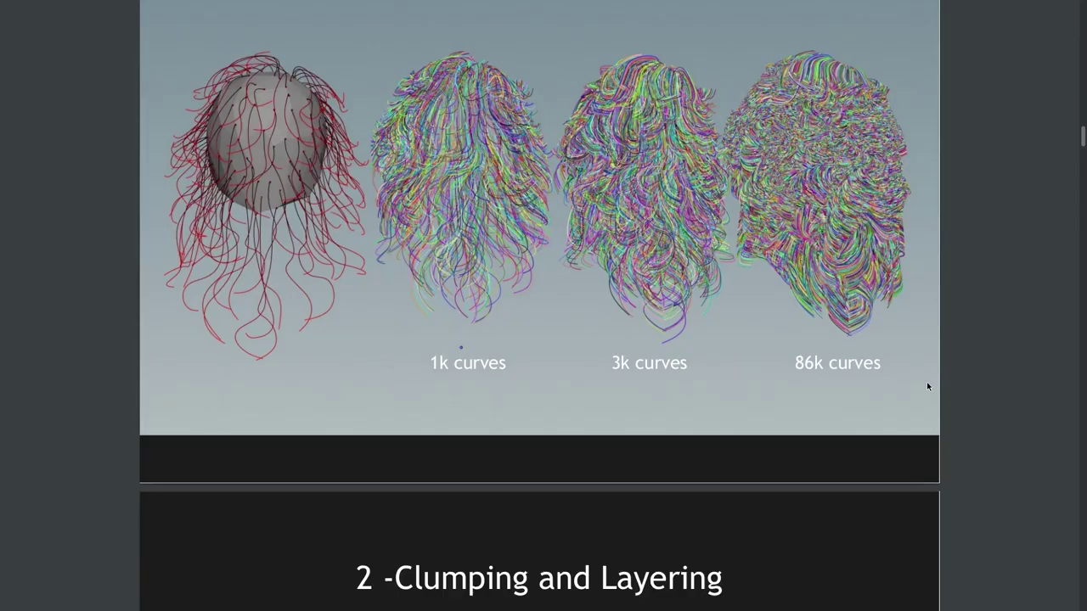
scroll(927, 387, "down", 8)
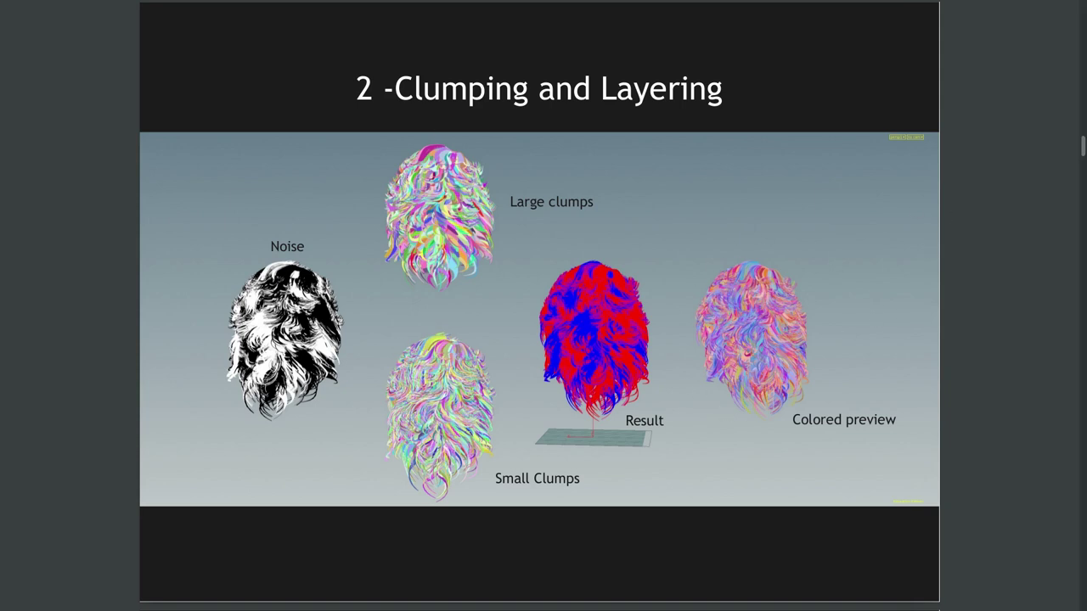
Watch the clumping preview video, pausing and resuming it partway, and return to the slides.
left_click(683, 333)
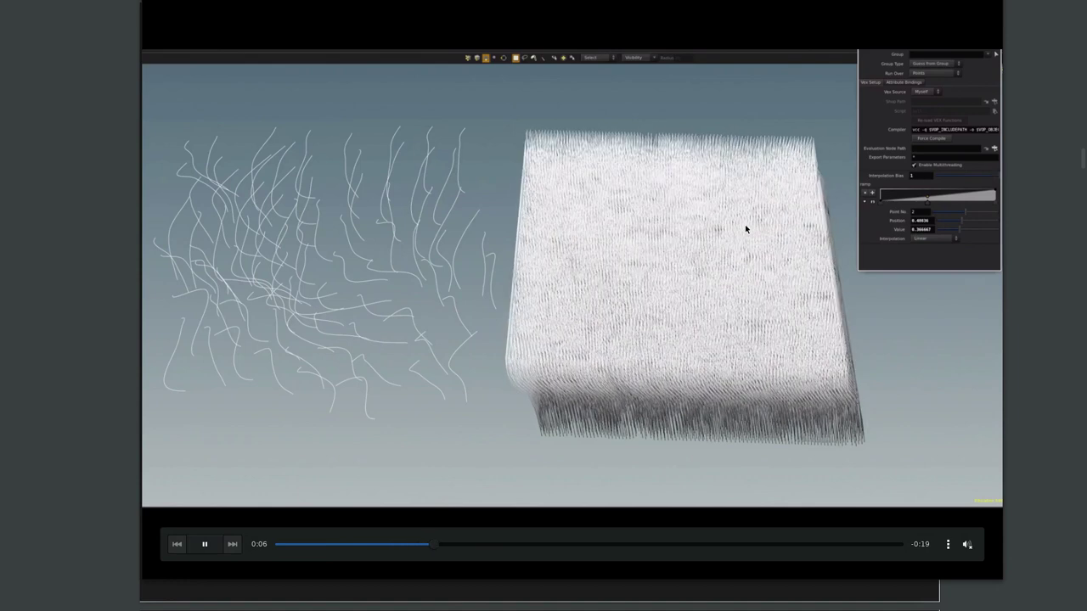
left_click(204, 544)
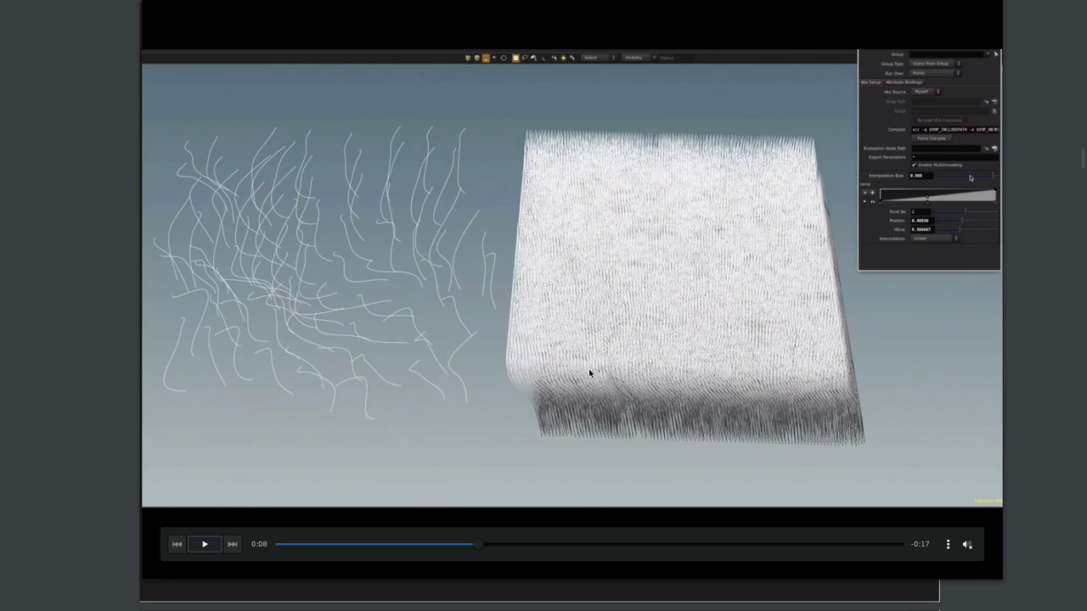
left_click(205, 545)
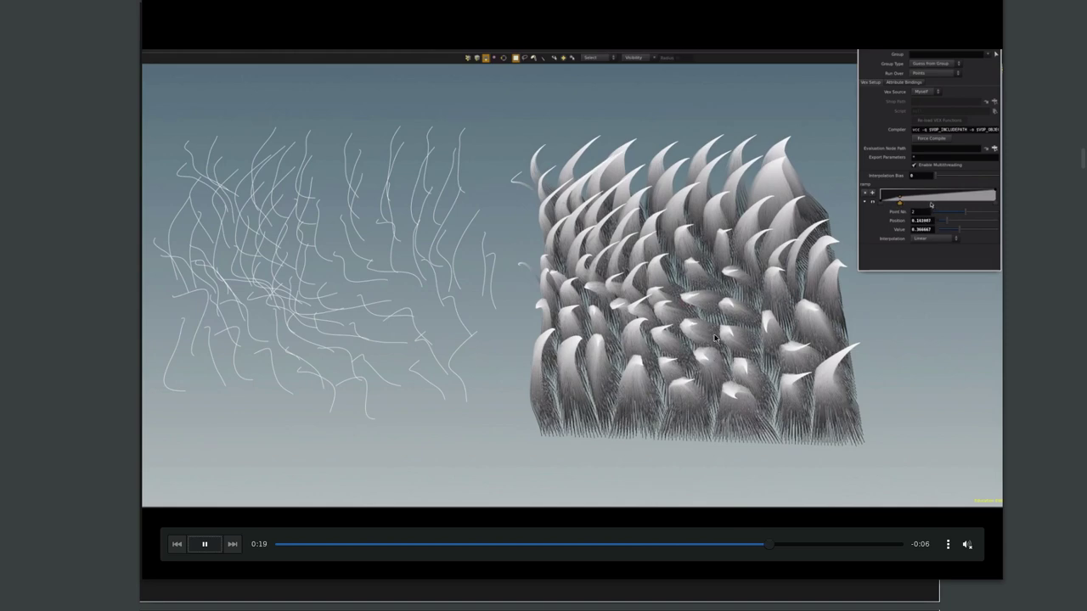
left_click_drag(500, 351, 1086, 351)
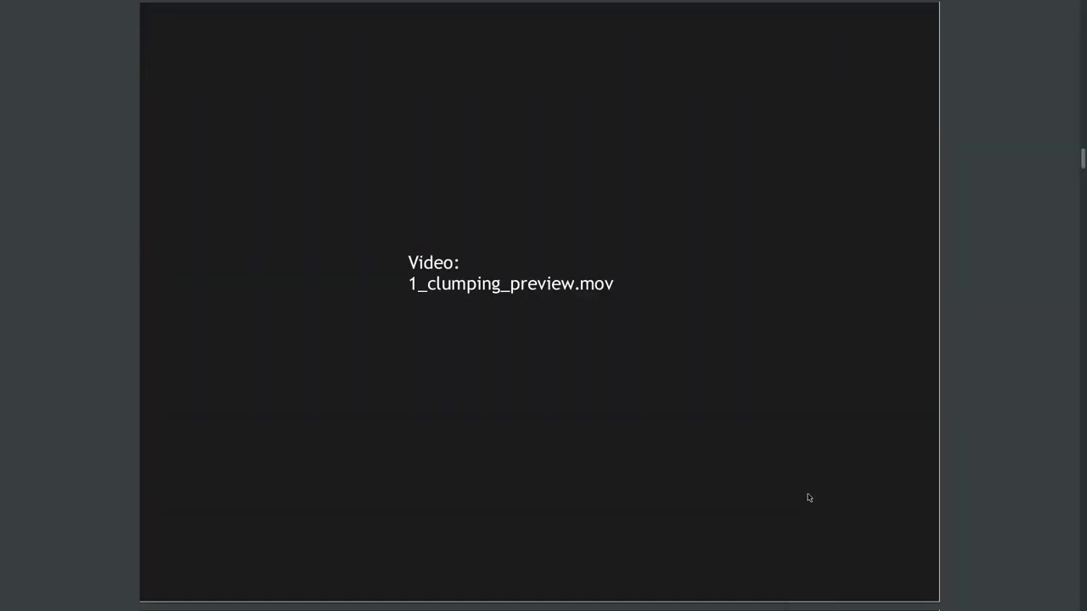
Review the slide on packing xyz coordinates into a string, highlight the first two example coordinates, and advance to the 3K and 86K hair comparison.
key("Right")
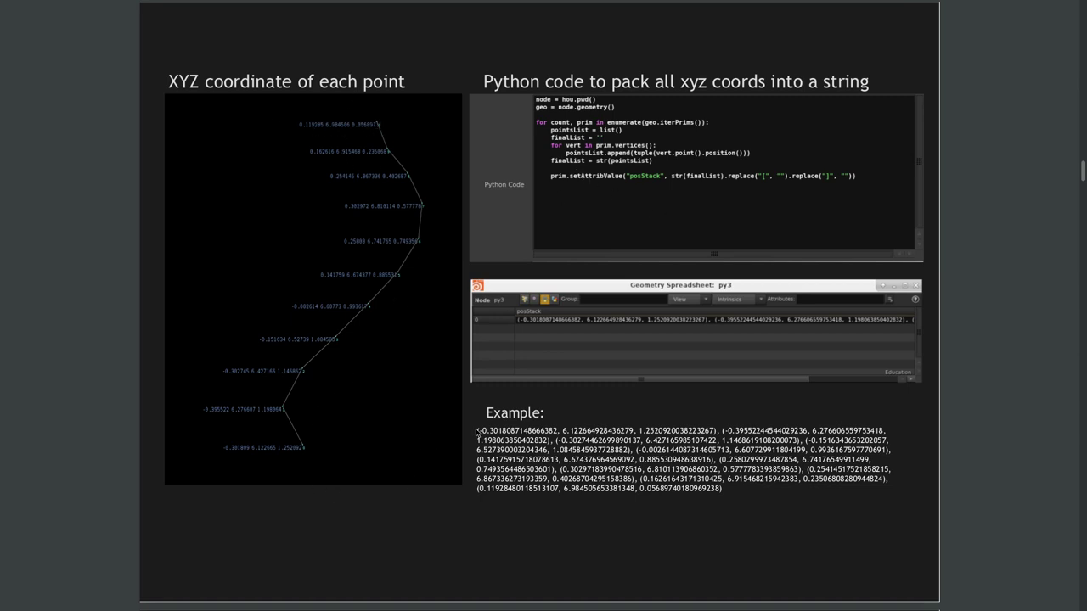
left_click_drag(718, 431, 475, 431)
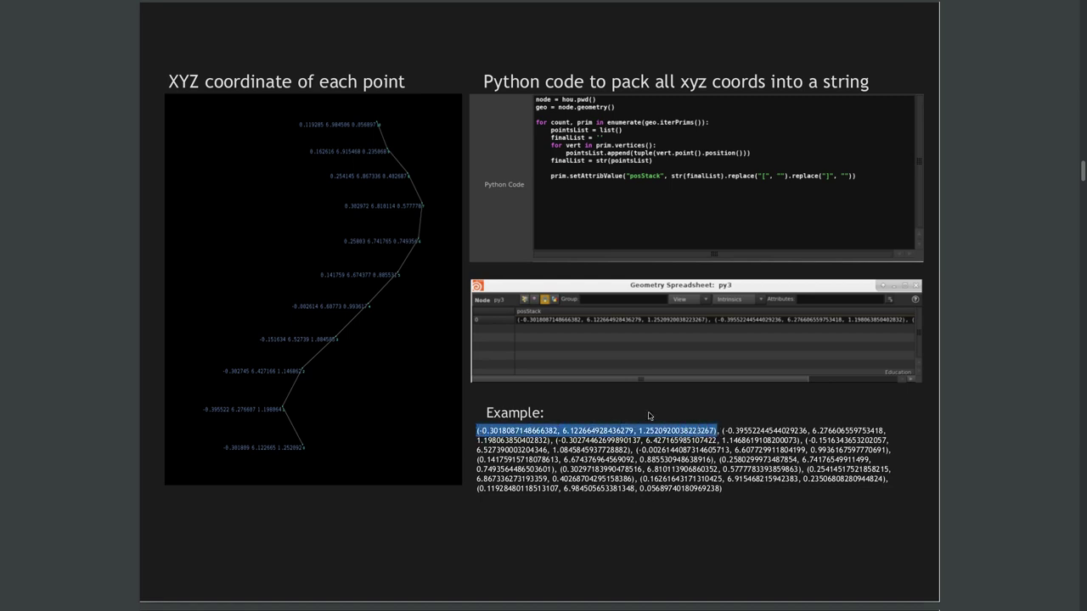
left_click_drag(723, 431, 556, 441)
left_click(608, 488)
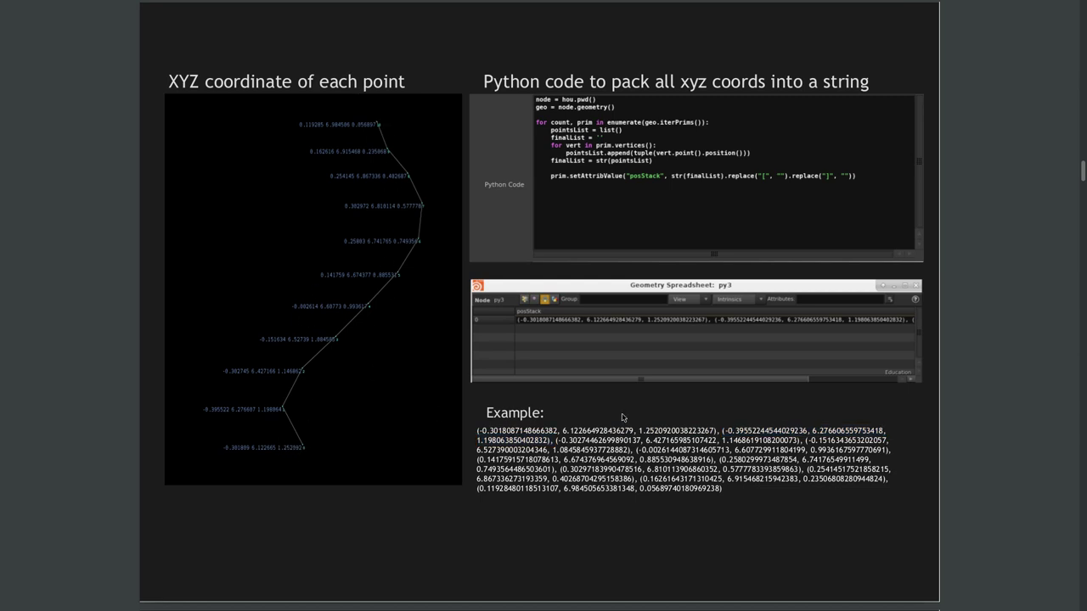
key("Page_Down")
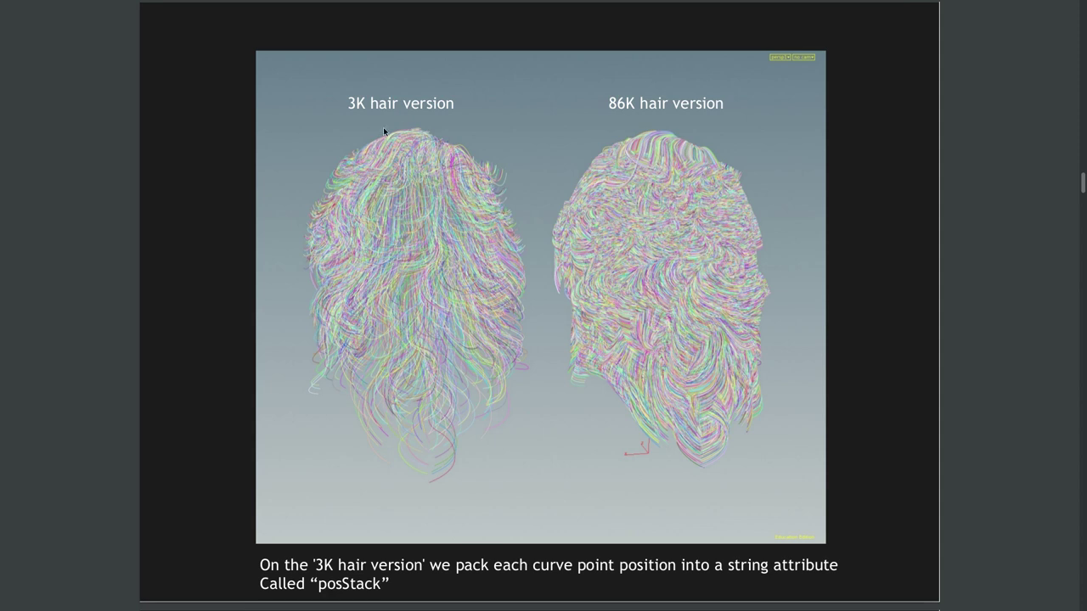
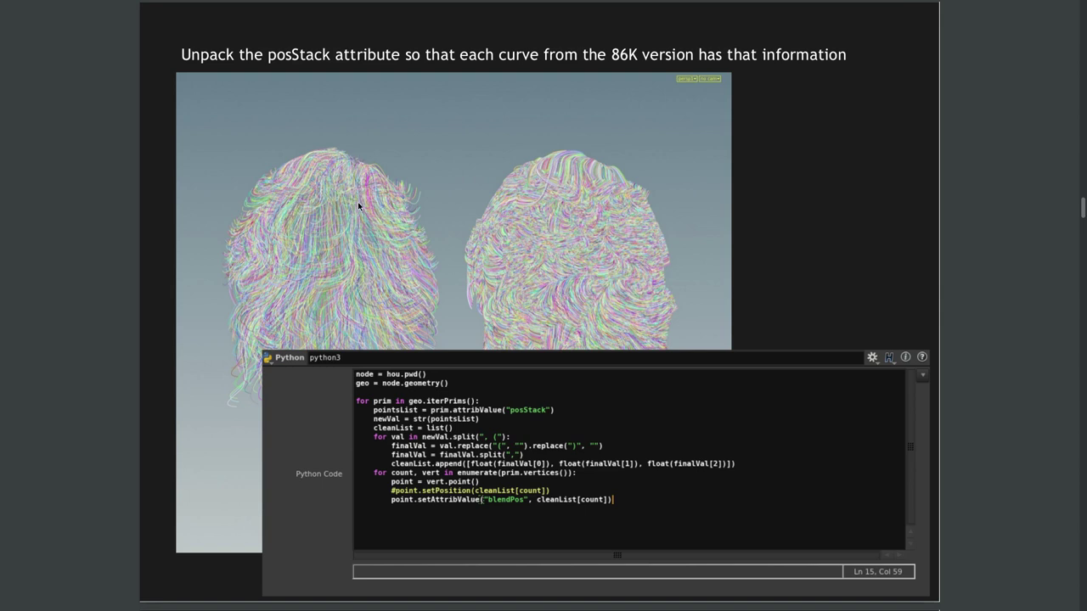
Advance to the 2_clump_layer1.mp4 slide and watch that video full screen, toggling its playback.
key("Page_Down")
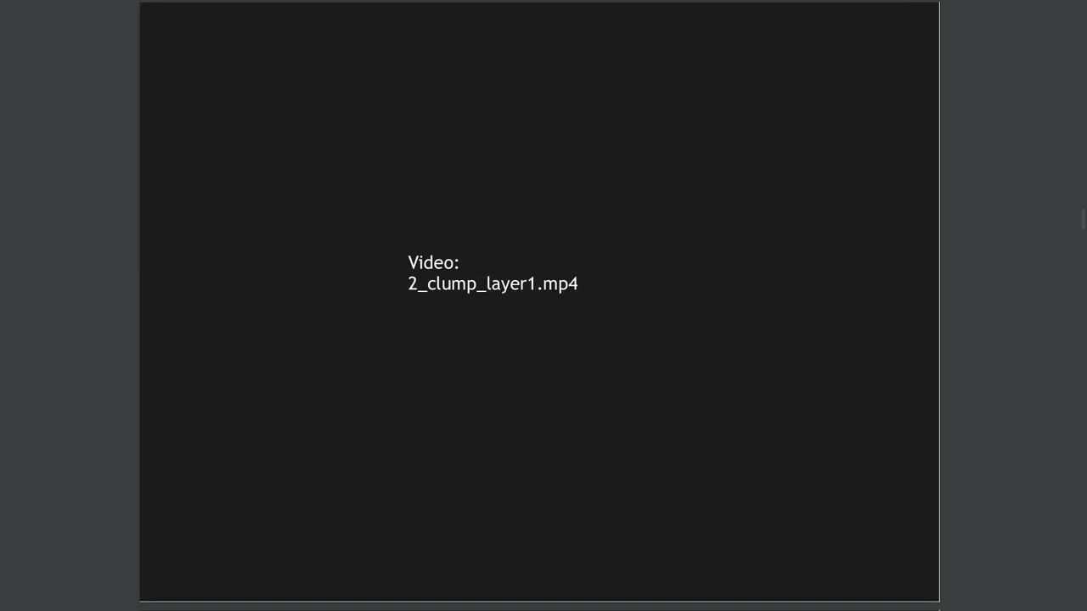
left_click_drag(937, 2, 391, 21)
double_click(498, 307)
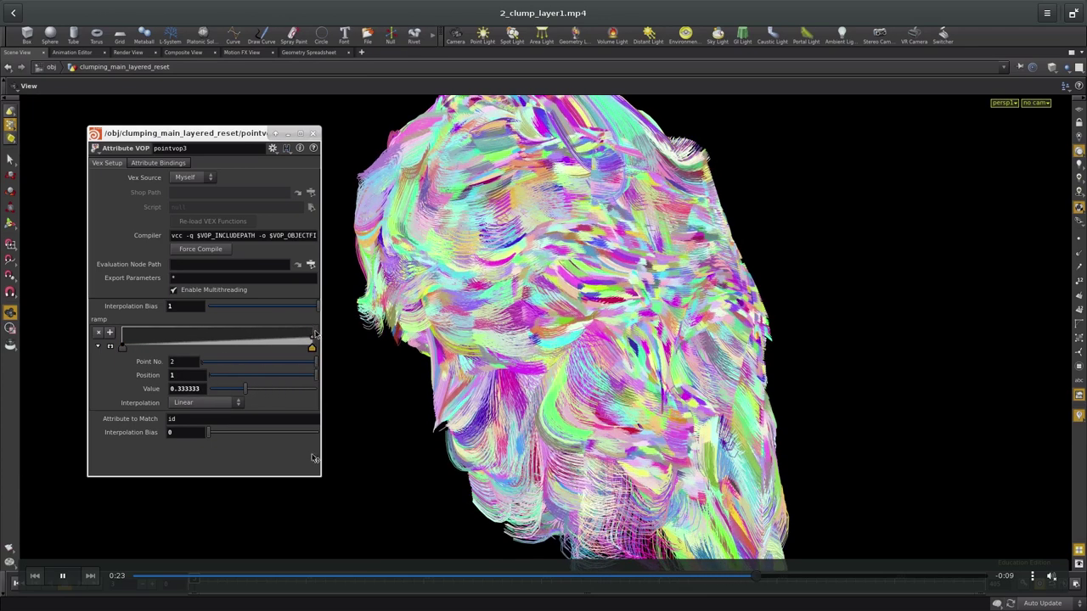
left_click(69, 578)
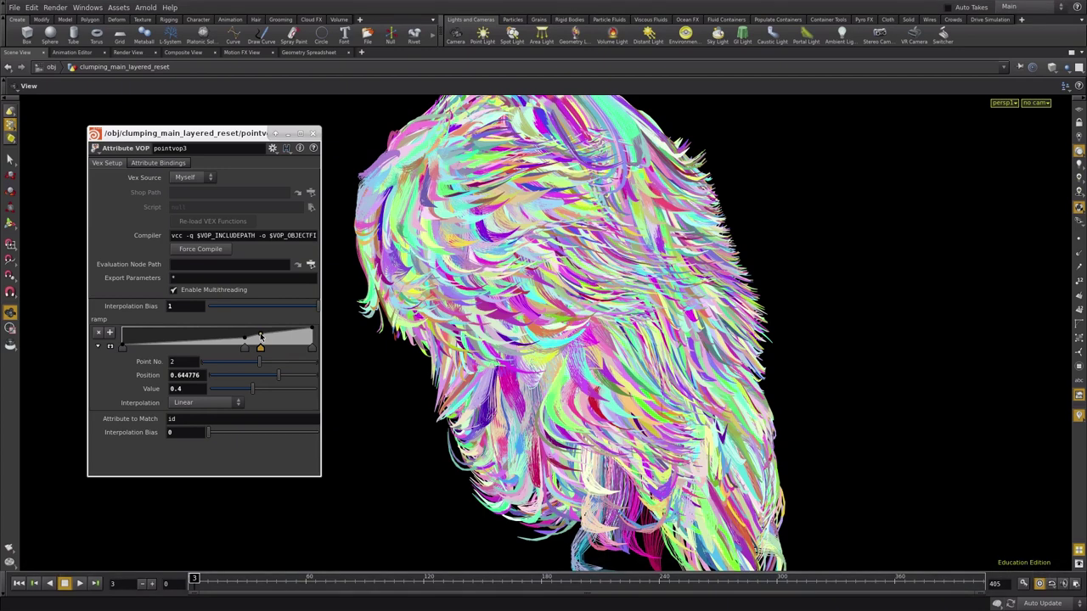
Switch to 1_clumping_preview.mov, pause and resume it to study the interpolation bias effect, and return to the 2_clump_layer1.mp4 video.
key("n")
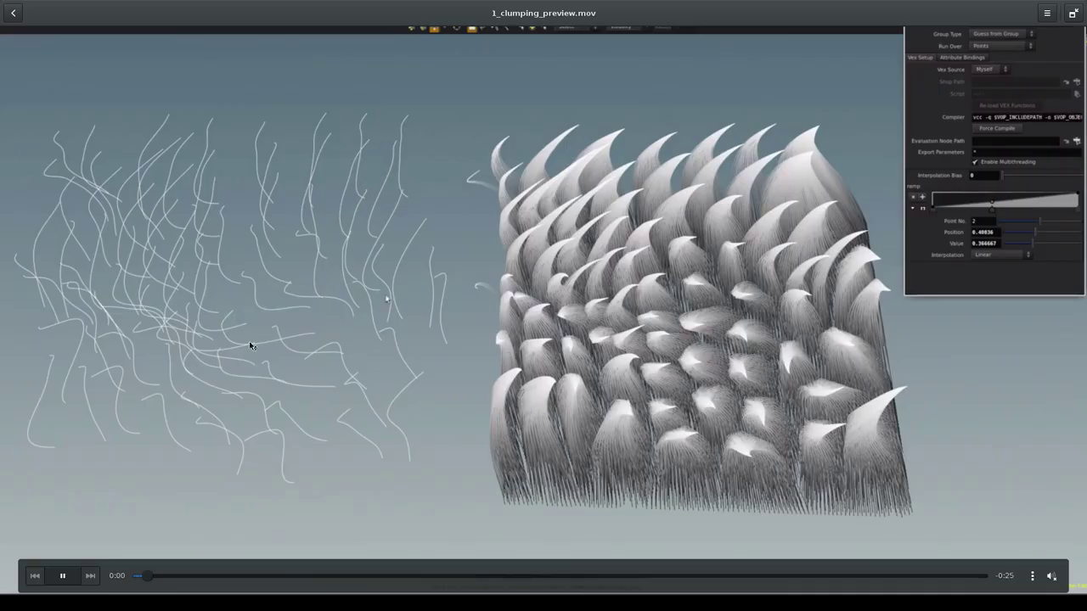
key("space")
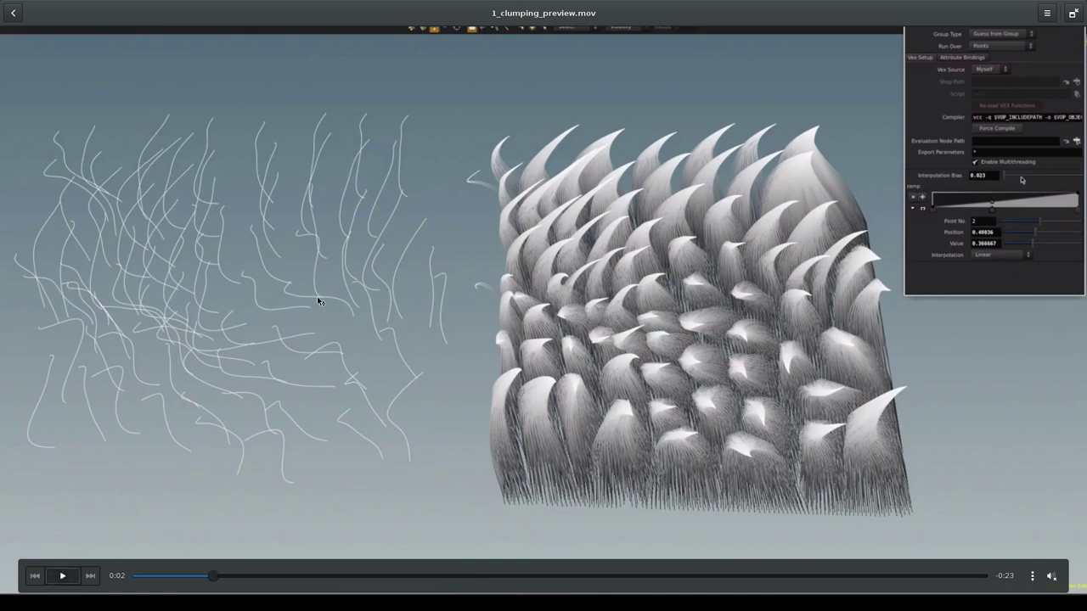
left_click(62, 577)
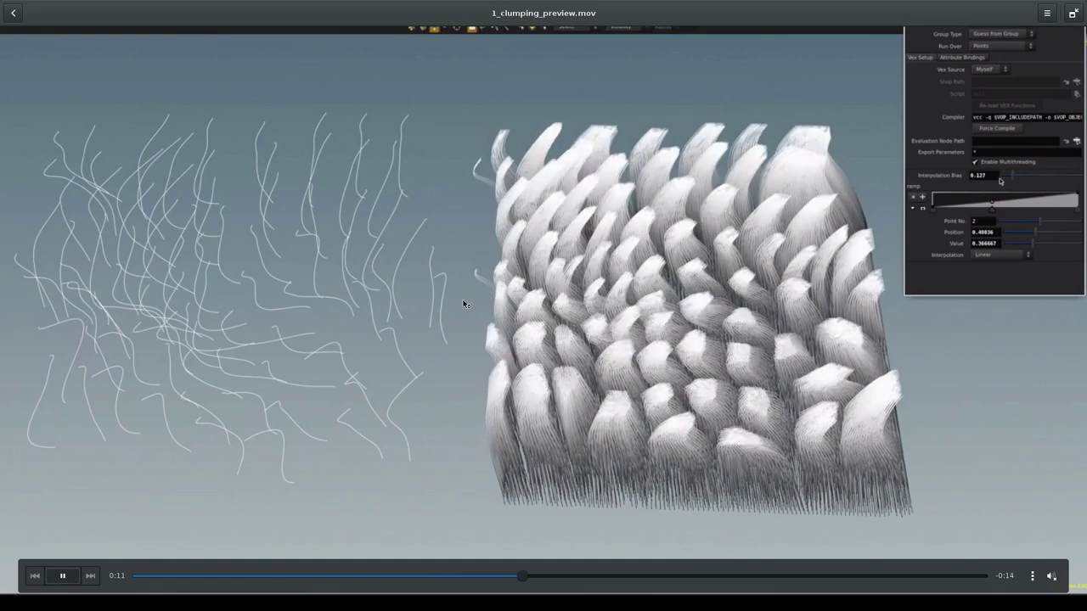
key("space")
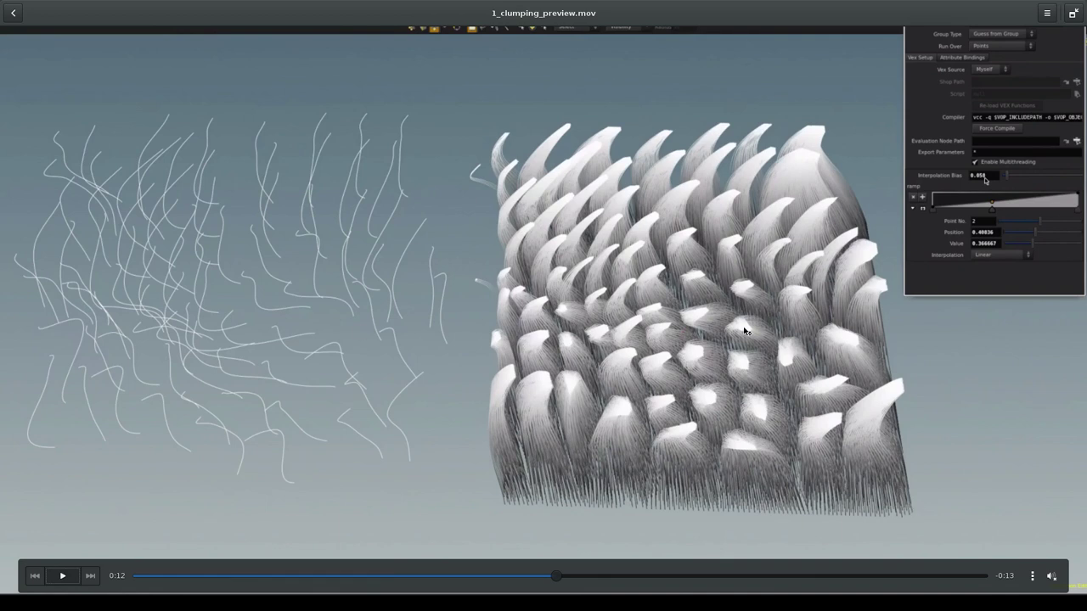
left_click(62, 576)
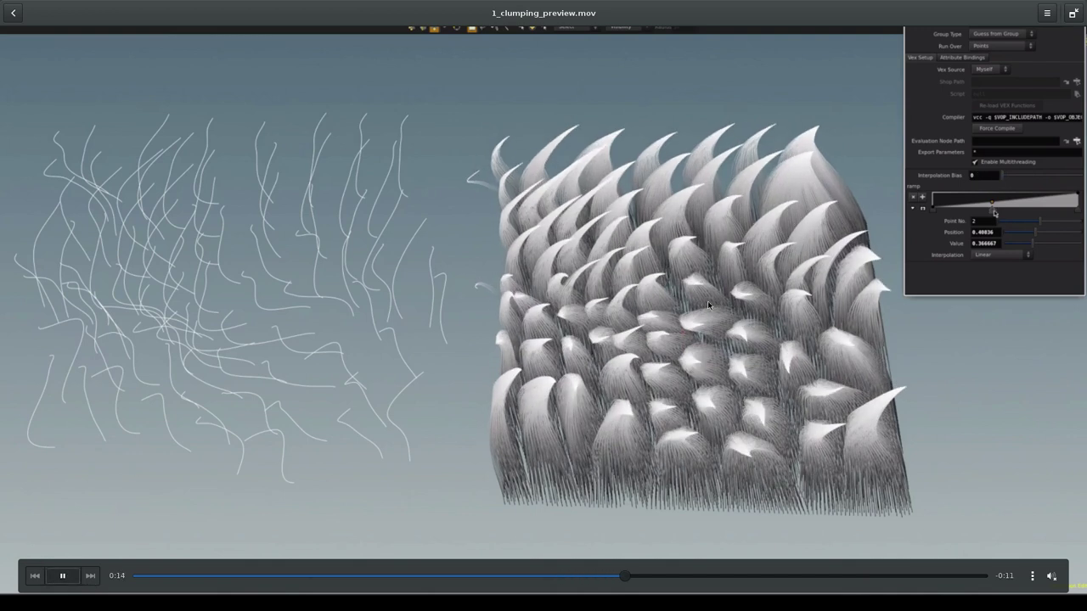
double_click(391, 362)
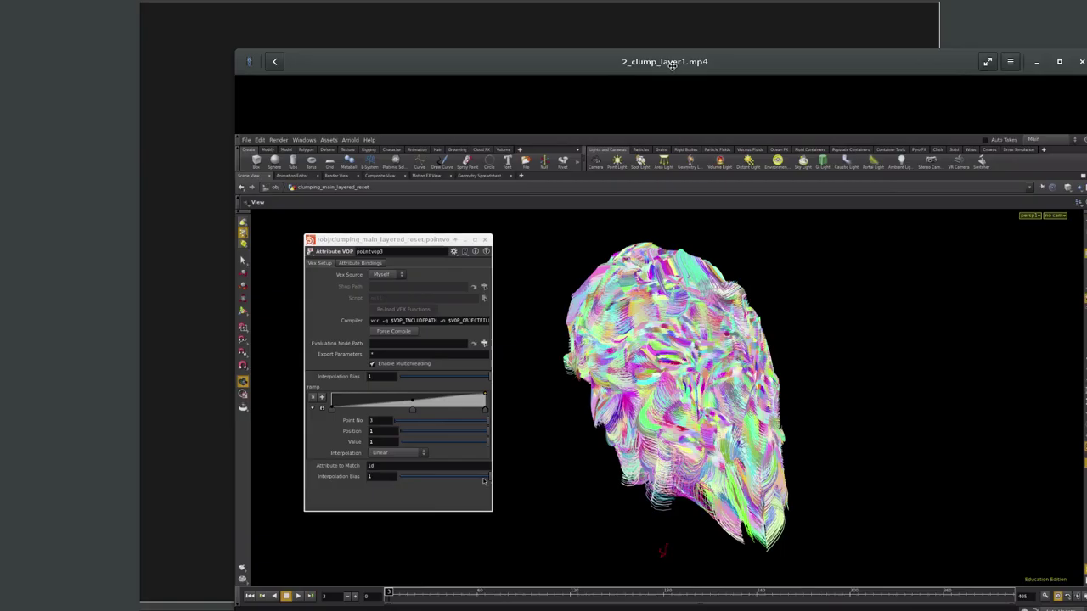
Watch the 3_clump_layer2.mp4 video full screen and close the video player.
double_click(439, 330)
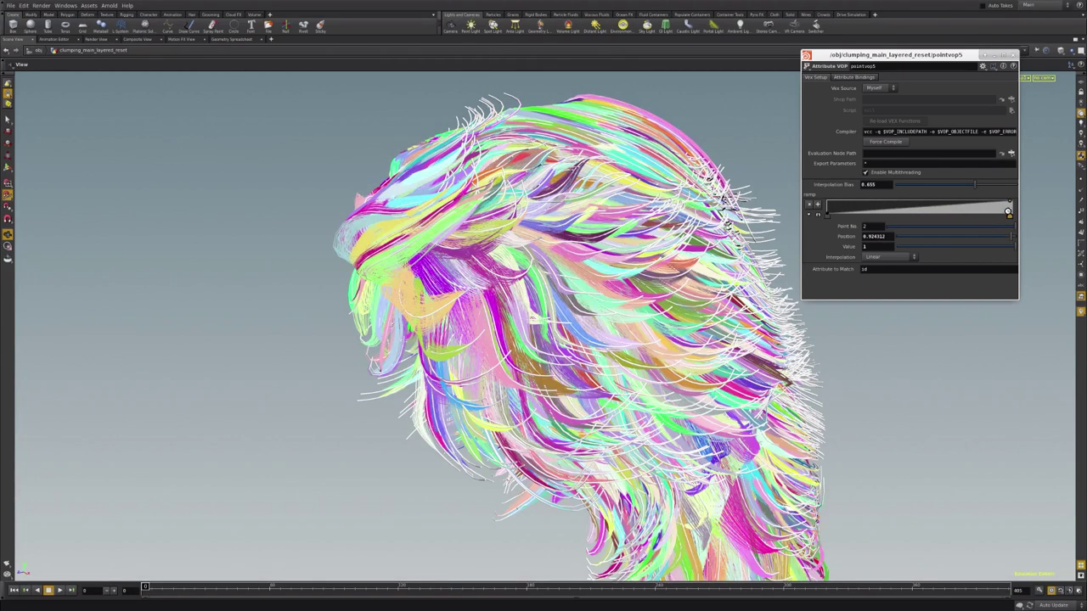
mouse_move(553, 318)
key("Escape")
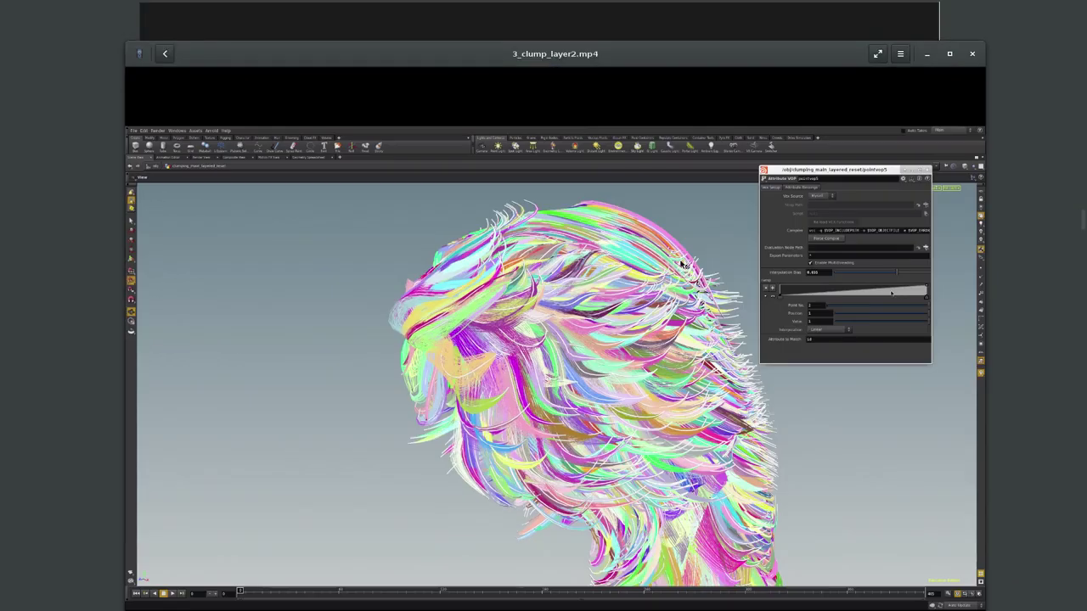
key("alt+F4")
Advance through the large and small clumps slide to the final mixed clumps slide, and switch back to Houdini.
key("Right")
key("Right")
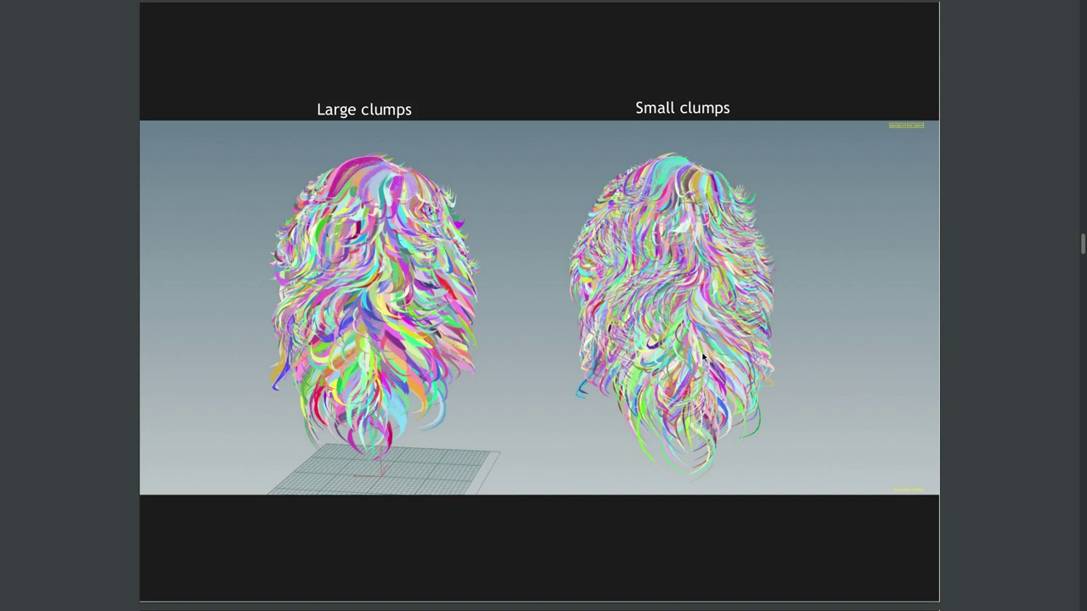
key("Right")
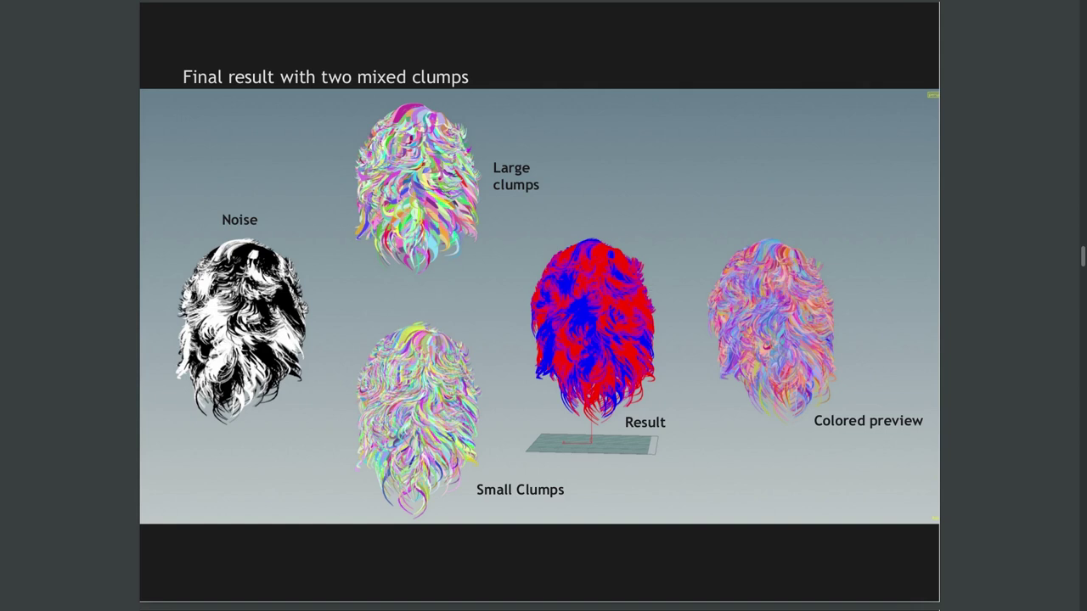
key("alt+Tab")
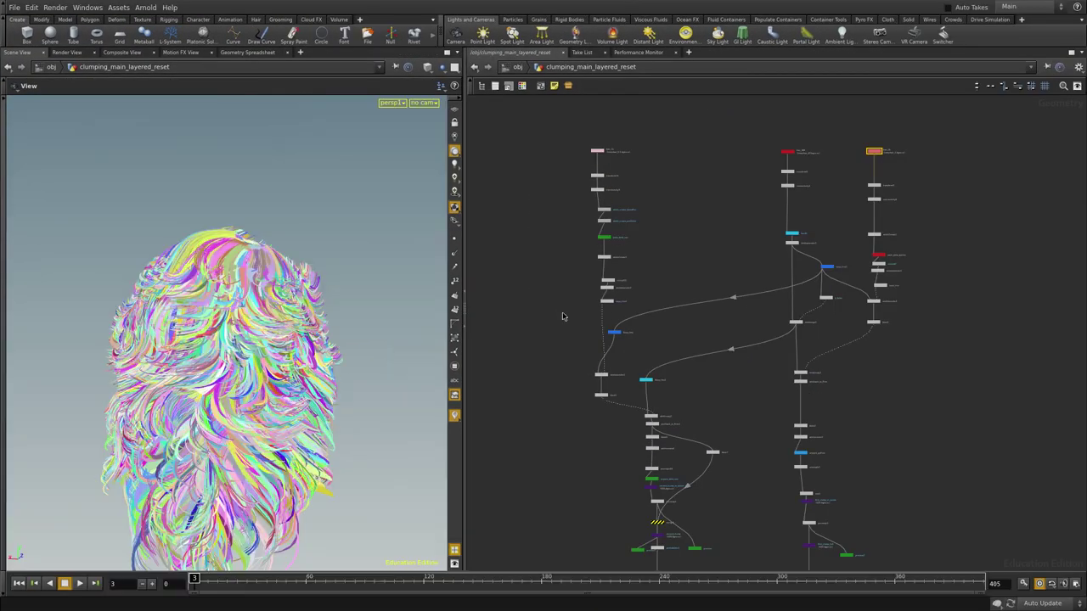
Display the hair_80K file node in the clumping_main_layered_reset network and frame its hair in the viewport.
scroll(724, 333, "down", 2)
middle_click_drag(723, 333, 621, 249)
scroll(763, 250, "up", 4)
middle_click_drag(763, 250, 835, 434)
scroll(726, 286, "up", 2)
middle_click_drag(726, 286, 775, 373)
left_click(646, 209)
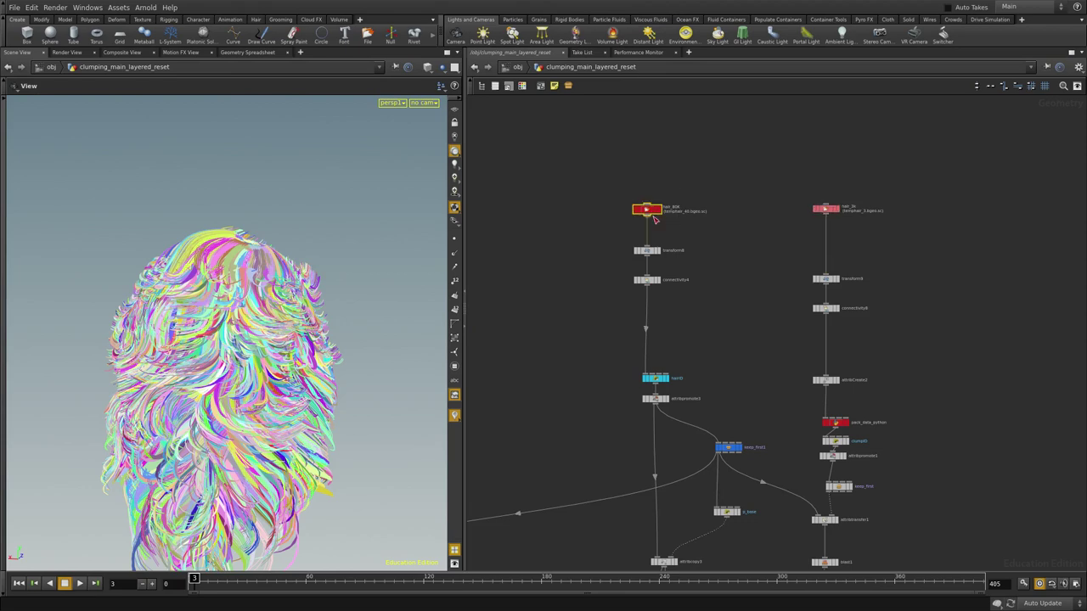
scroll(647, 209, "up", 2)
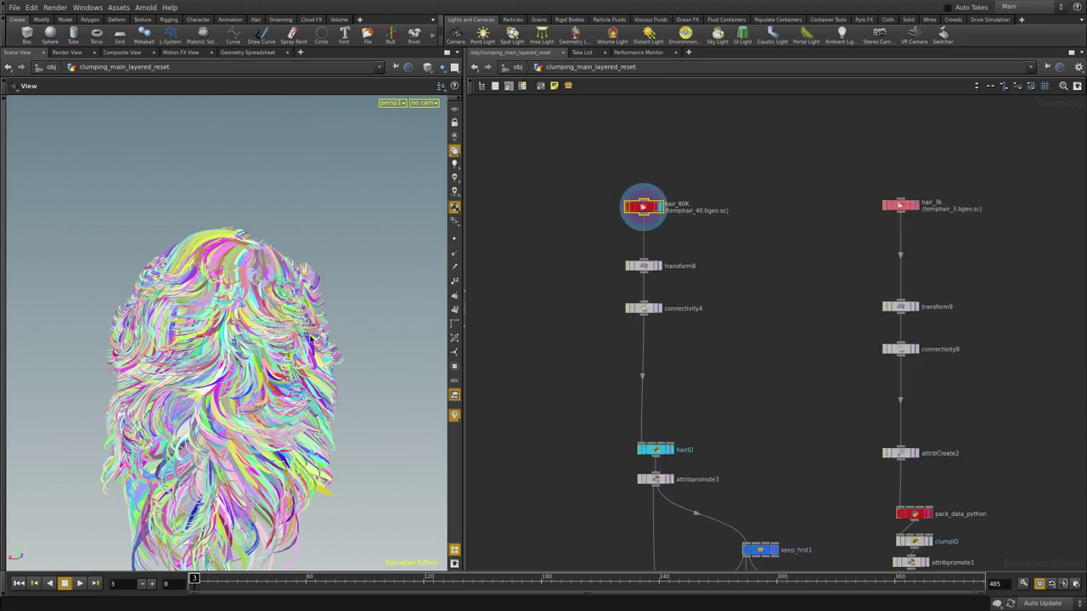
middle_click_drag(592, 437, 592, 360)
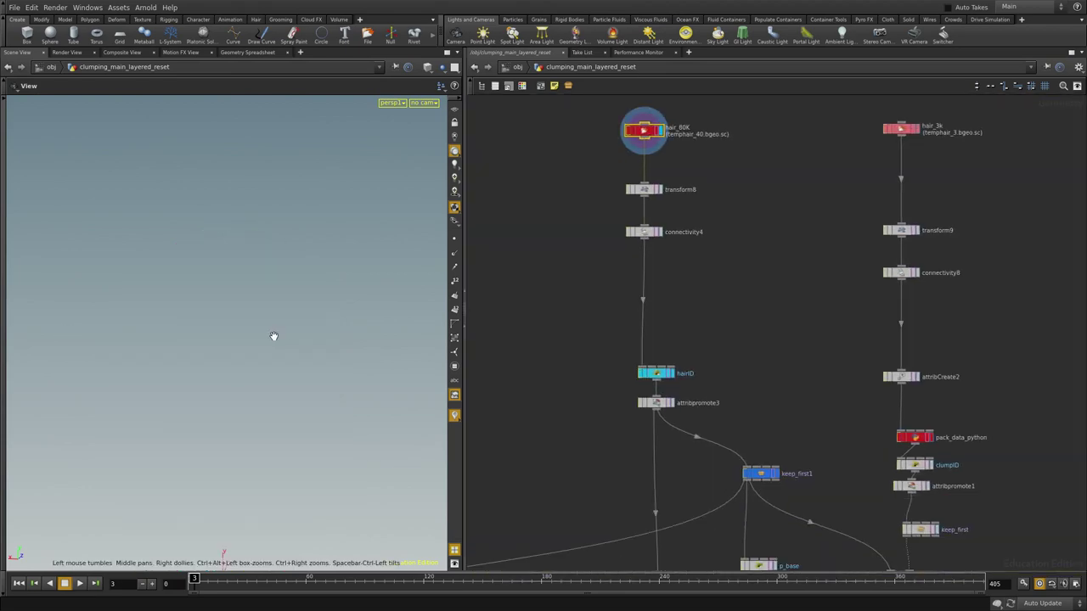
key("space+f")
scroll(596, 291, "down", 3)
scroll(832, 202, "up", 3)
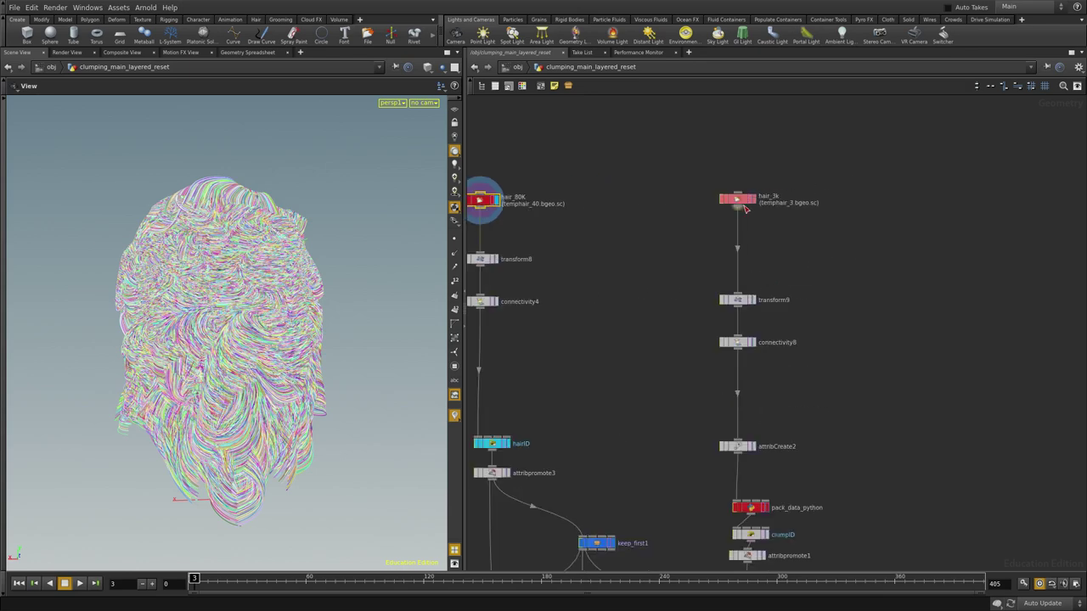
Display the hair_3k file node and open the parameters of the pack_data_python node to read its code.
left_click(718, 205)
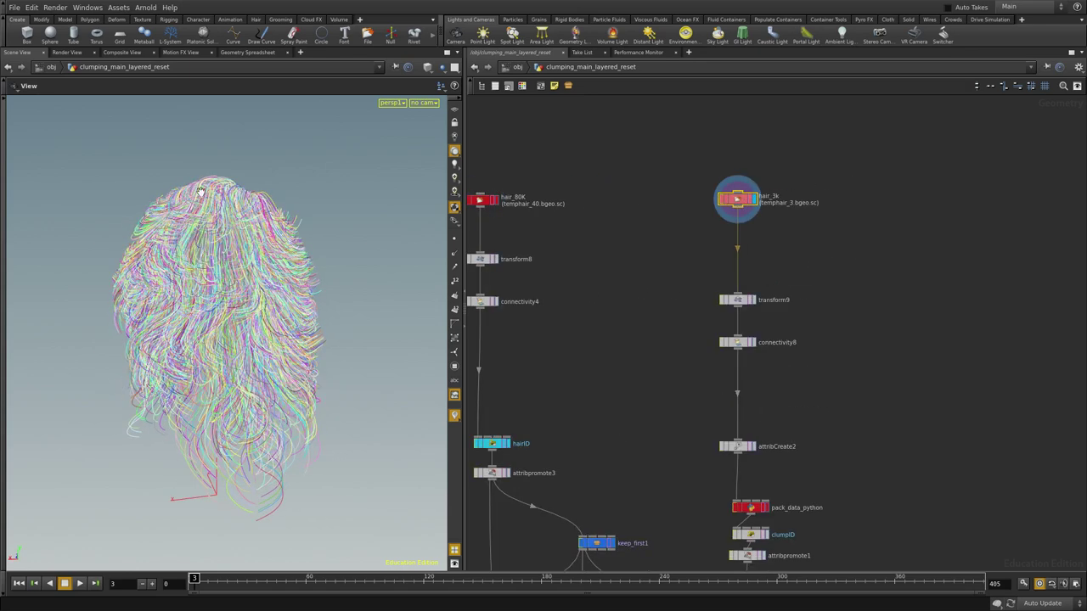
middle_click_drag(594, 263, 650, 97)
scroll(668, 161, "down", 3)
scroll(750, 346, "up", 3)
middle_click_drag(786, 227, 782, 362)
scroll(781, 361, "up", 2)
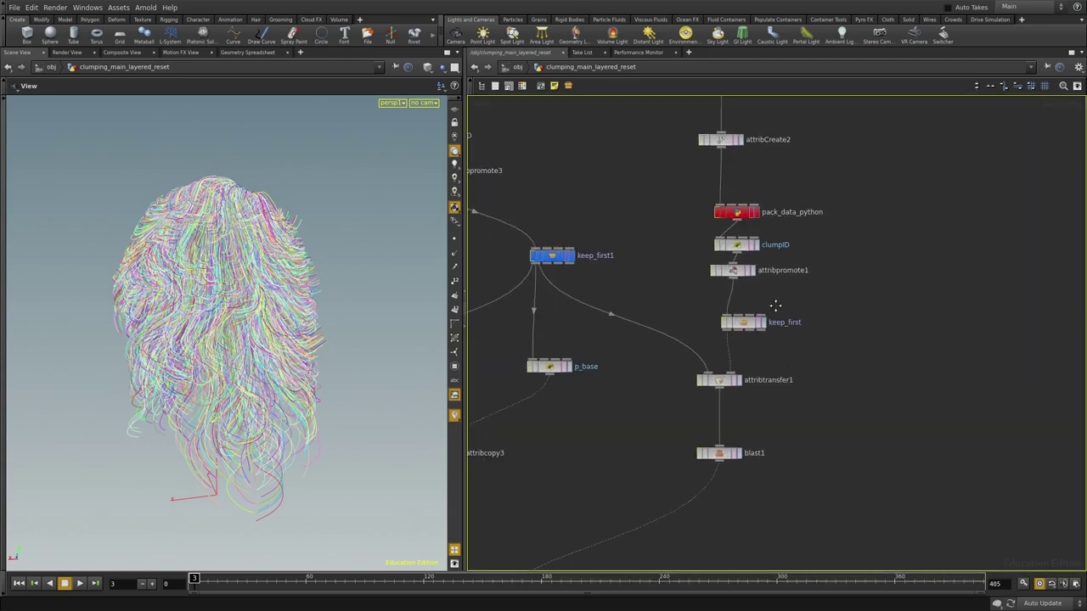
middle_click_drag(719, 200, 718, 243)
left_click(718, 270)
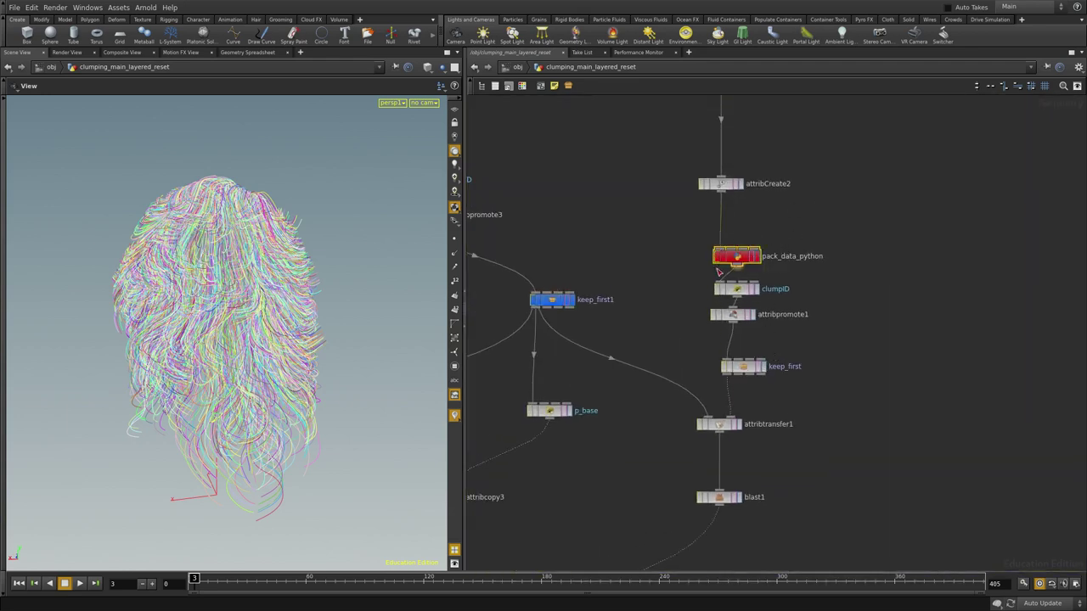
key("p")
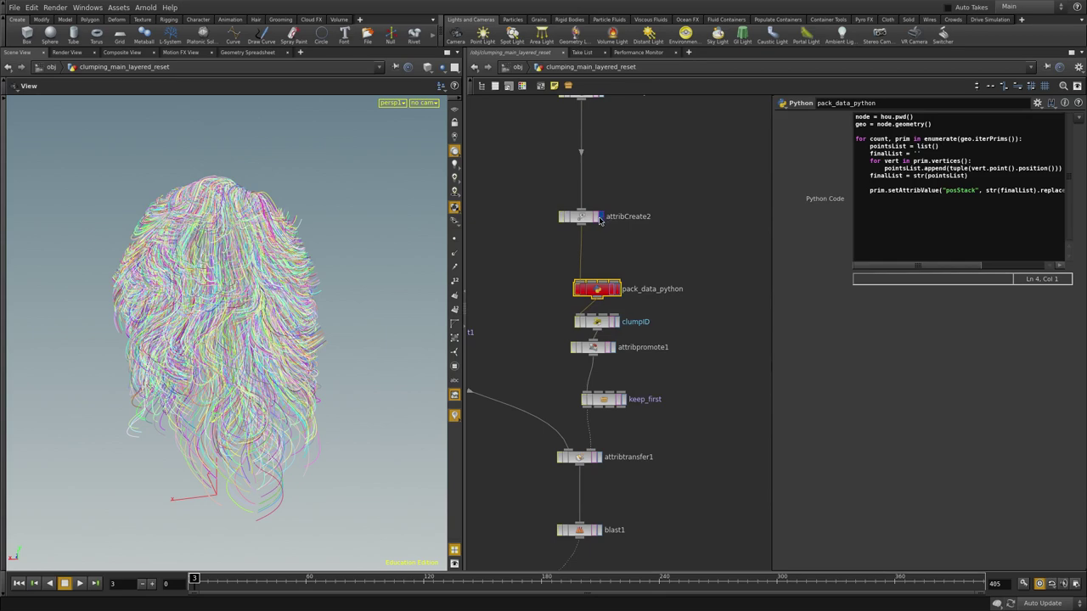
Display the attribCreate2 node and briefly show the points of its hair curves in the viewport.
left_click(600, 217)
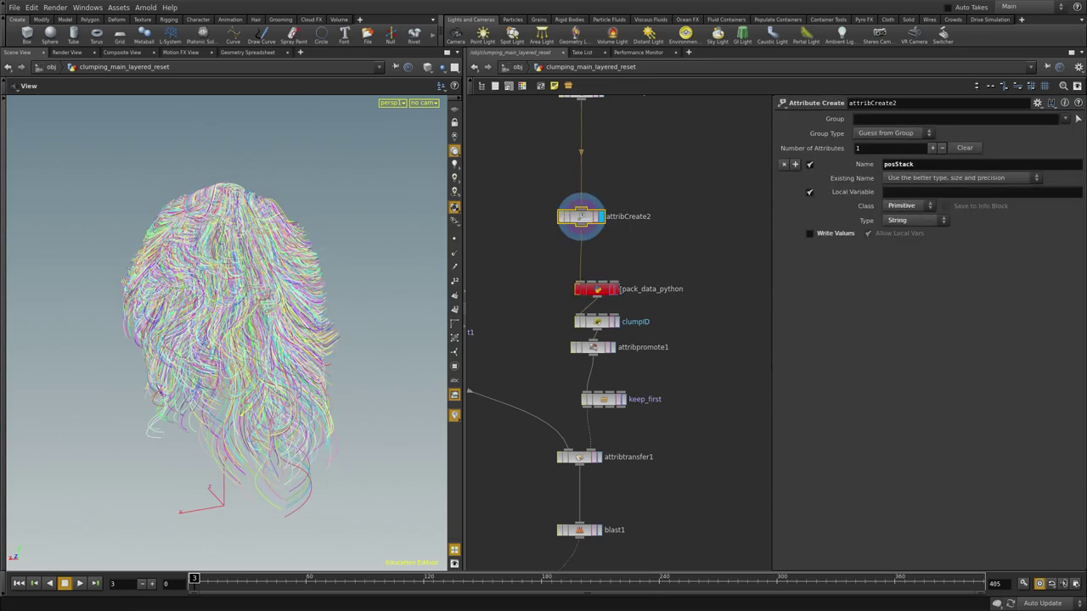
left_click(453, 241)
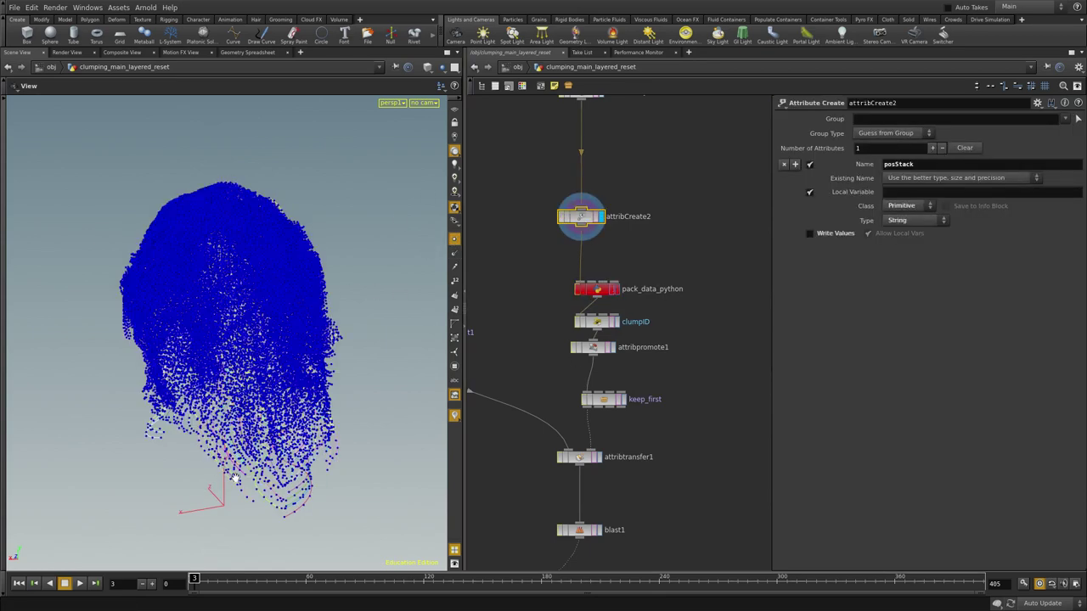
left_click(456, 239)
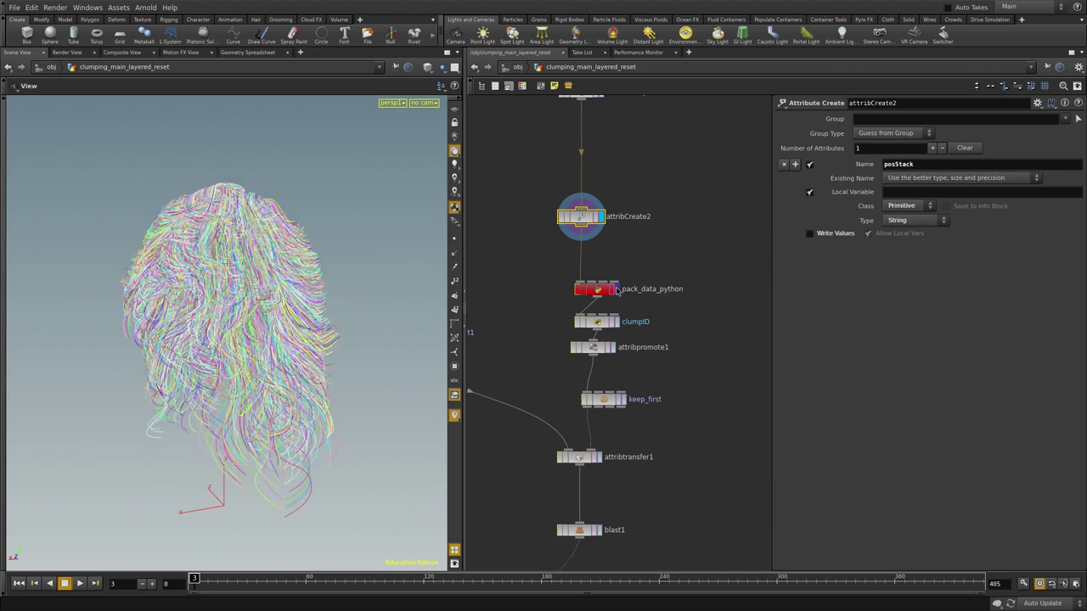
Display the pack_data_python, keep_first and keep_first1 nodes in turn to inspect the root points in the viewport.
left_click(598, 289)
middle_click_drag(652, 409, 708, 327)
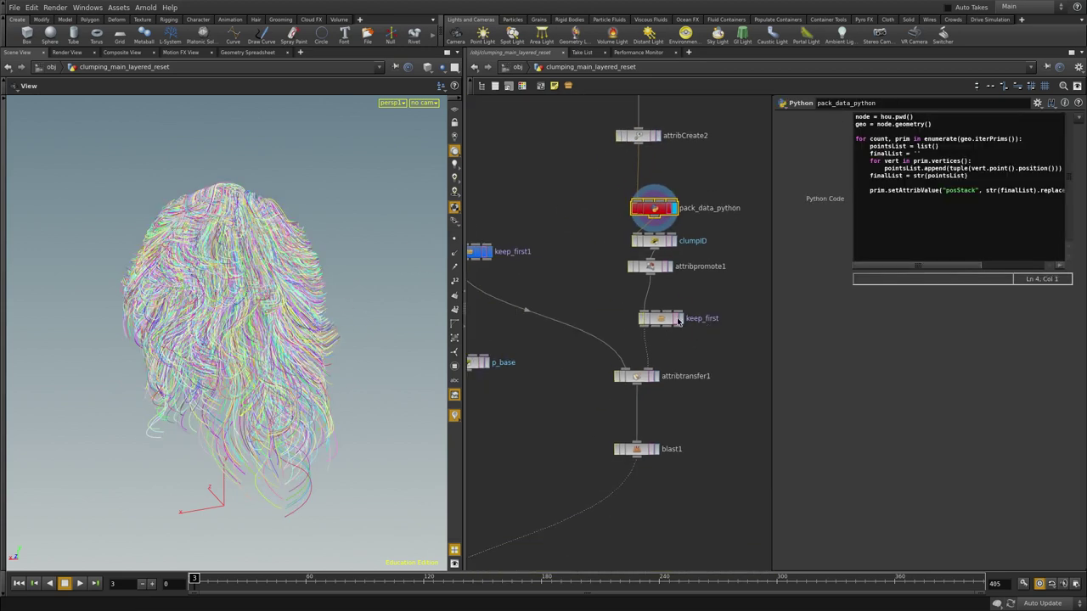
left_click(678, 319)
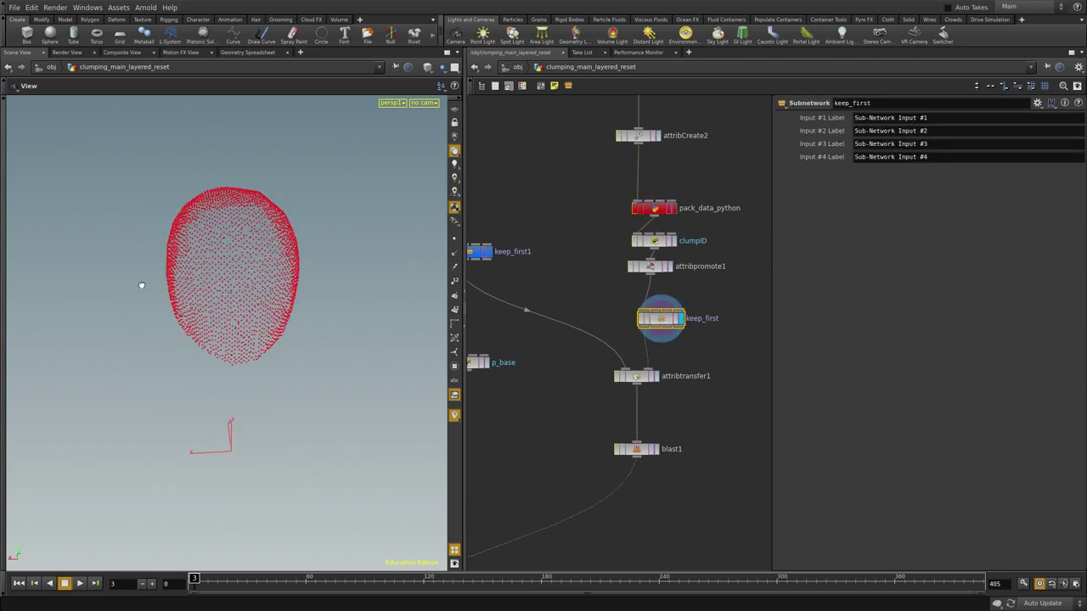
middle_click_drag(552, 203, 613, 228)
left_click(595, 304)
left_click(578, 305)
mouse_move(182, 271)
left_mouse_down()
mouse_move(291, 253)
mouse_move(178, 277)
mouse_move(196, 265)
mouse_move(206, 342)
left_mouse_up()
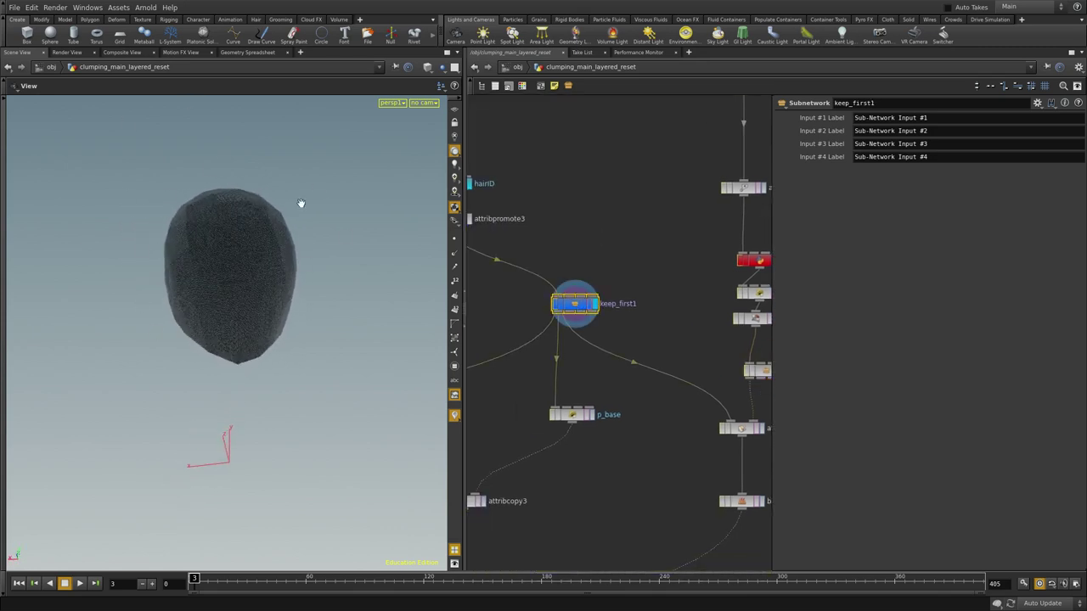
Display the first_clump_in_action cache node below the unpack_python branch to view its hair.
scroll(573, 269, "down", 6)
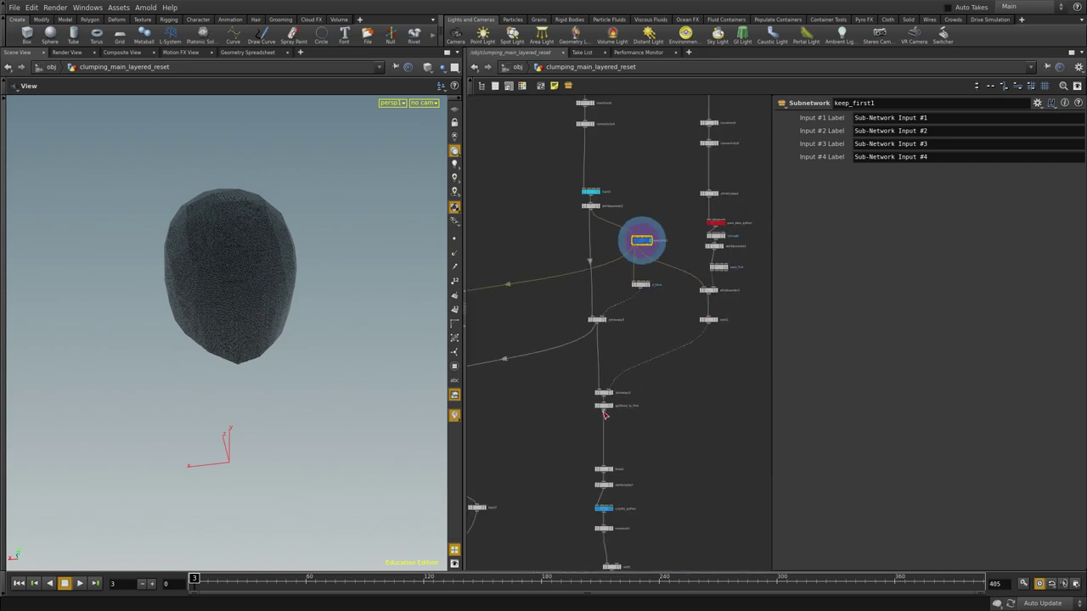
scroll(605, 399, "up", 4)
middle_click_drag(654, 504, 665, 308)
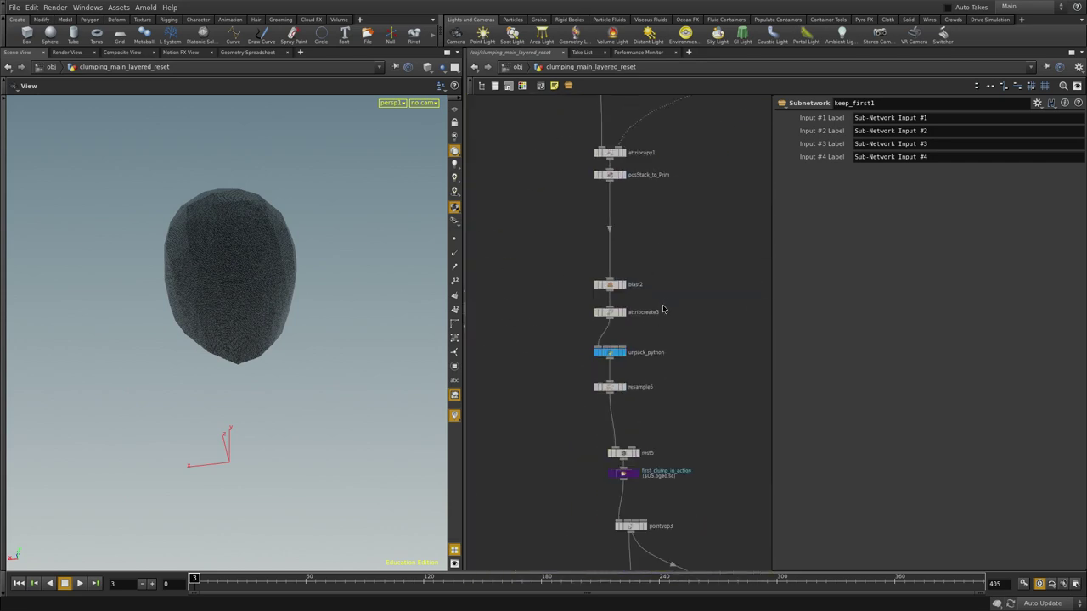
scroll(643, 355, "up", 2)
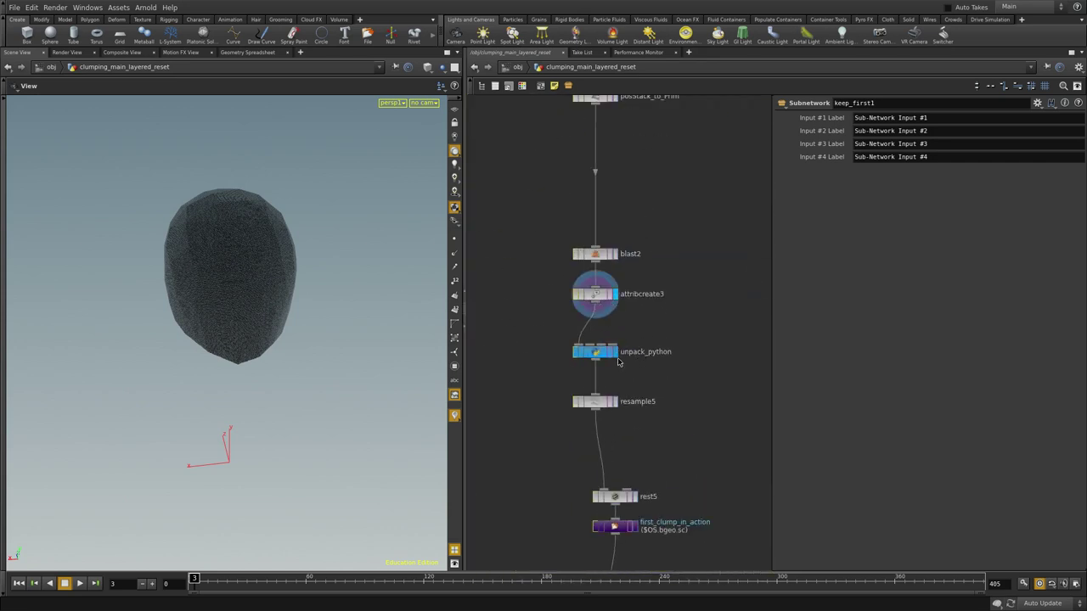
left_click(633, 526)
middle_click_drag(635, 535, 645, 442)
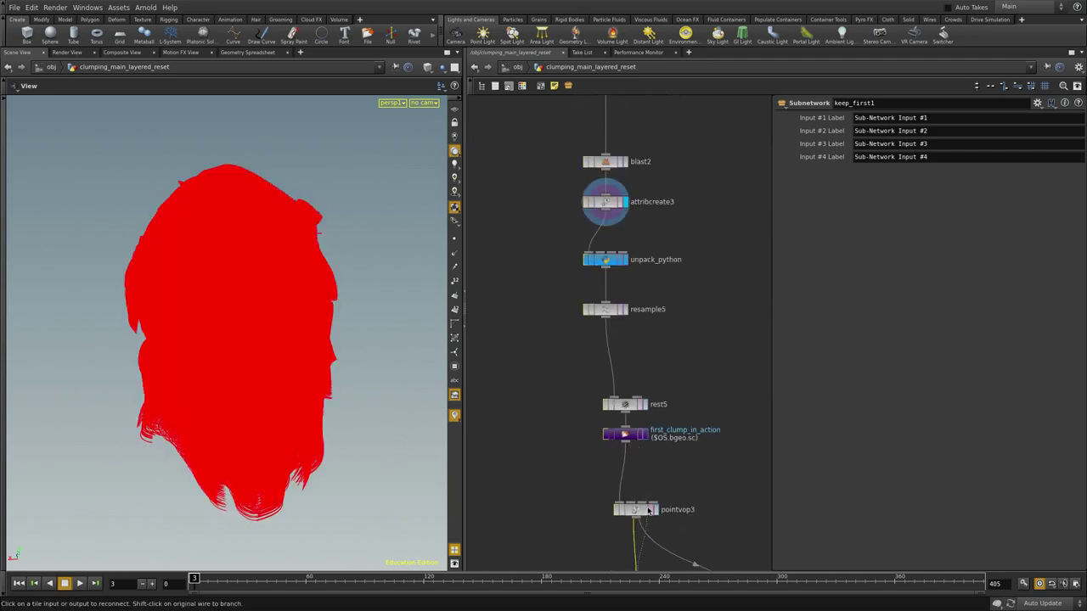
left_click(645, 435)
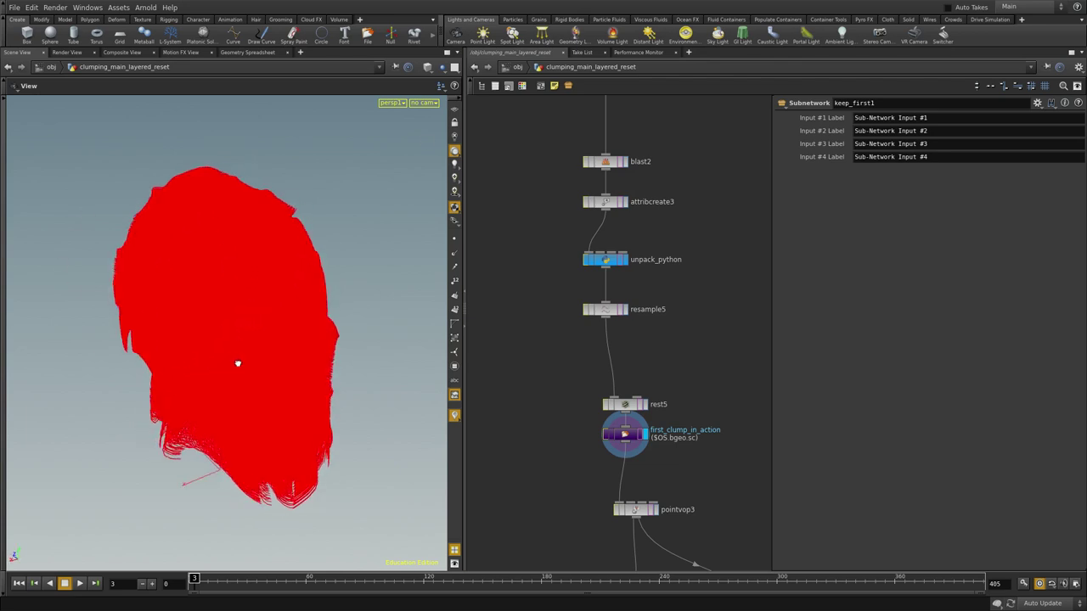
Display the preview2 color node branching off pointvop3 to view the first clump layer in random colors.
scroll(534, 507, "down", 2)
scroll(626, 316, "up", 2)
middle_click_drag(671, 546, 659, 364)
left_click(720, 416)
middle_click_drag(674, 299, 683, 328)
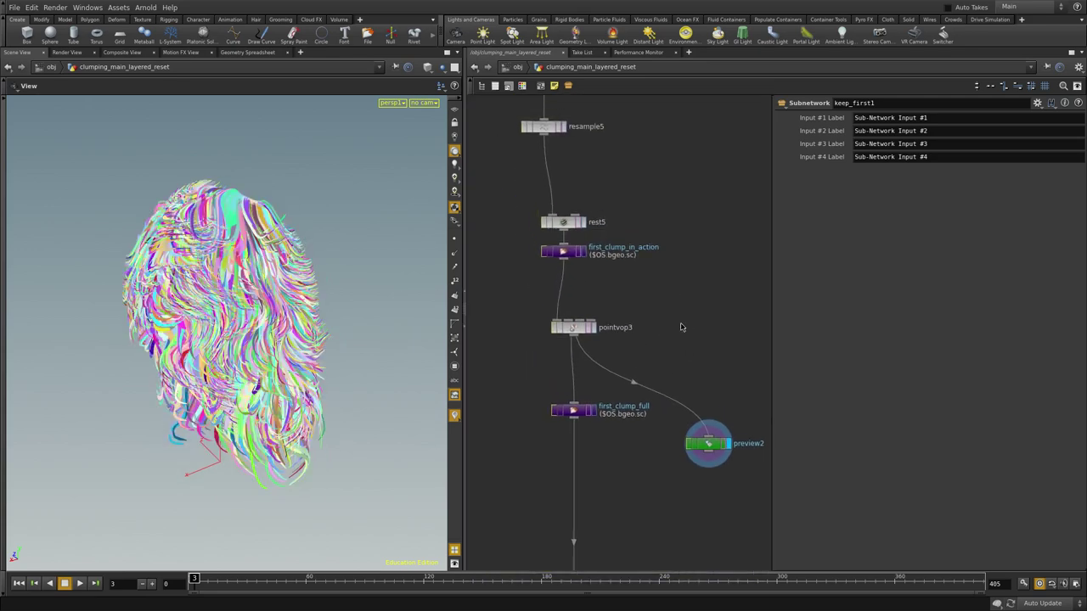
Reshape the pointvop3 clump ramp by moving its middle point to position 0.219873 with value 0.633333.
left_click(574, 328)
right_click_drag(161, 392, 338, 406)
middle_click_drag(338, 406, 347, 308)
left_click_drag(809, 302, 756, 320)
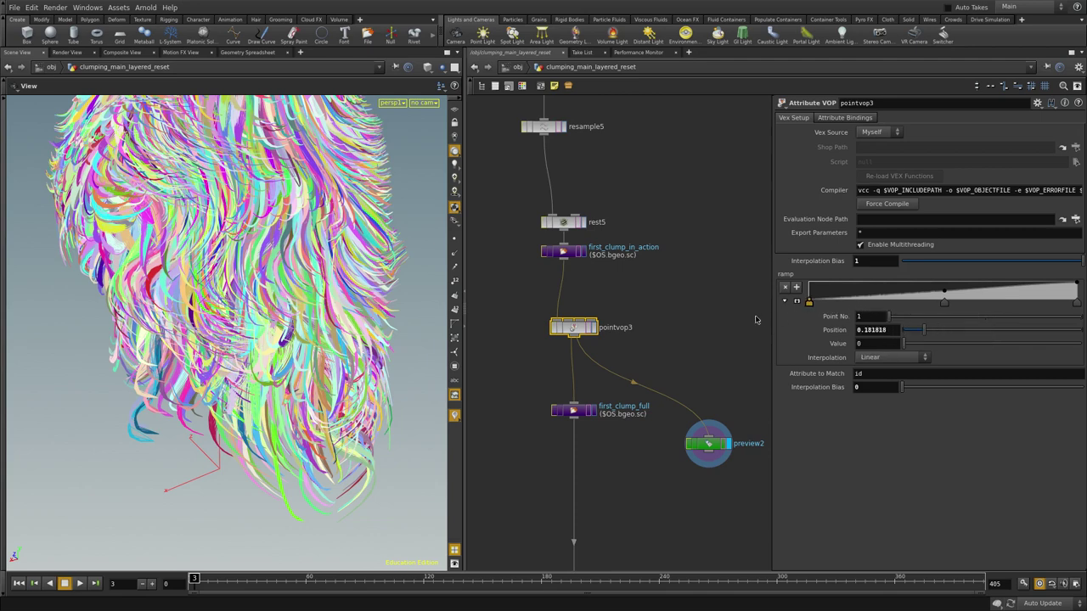
left_click_drag(944, 302, 868, 289)
scroll(627, 338, "up", 1)
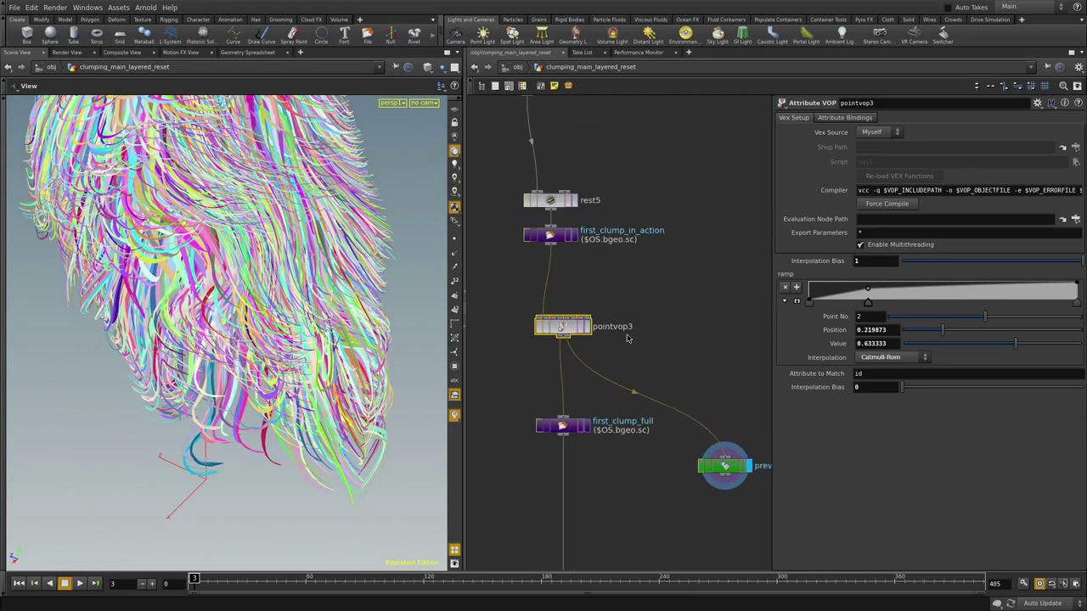
Add another point to the pointvop3 ramp at position 0.651163 with value 0.4 and check the clumps close up.
left_click_drag(945, 298, 950, 303)
right_click_drag(49, 265, 346, 268, "alt")
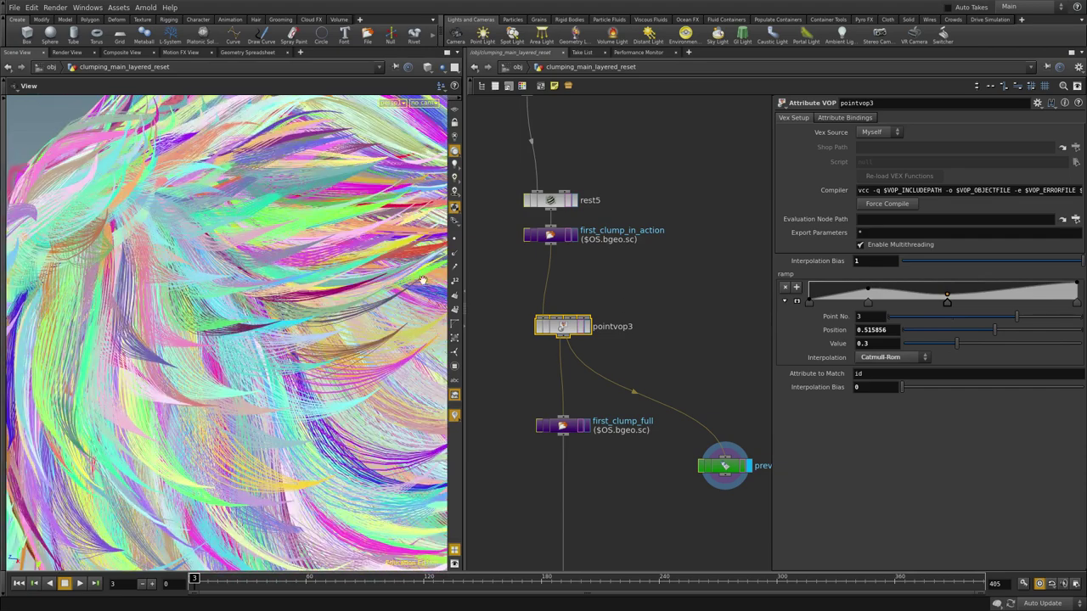
left_click_drag(948, 302, 984, 298)
left_click_drag(14, 292, 86, 313, "alt")
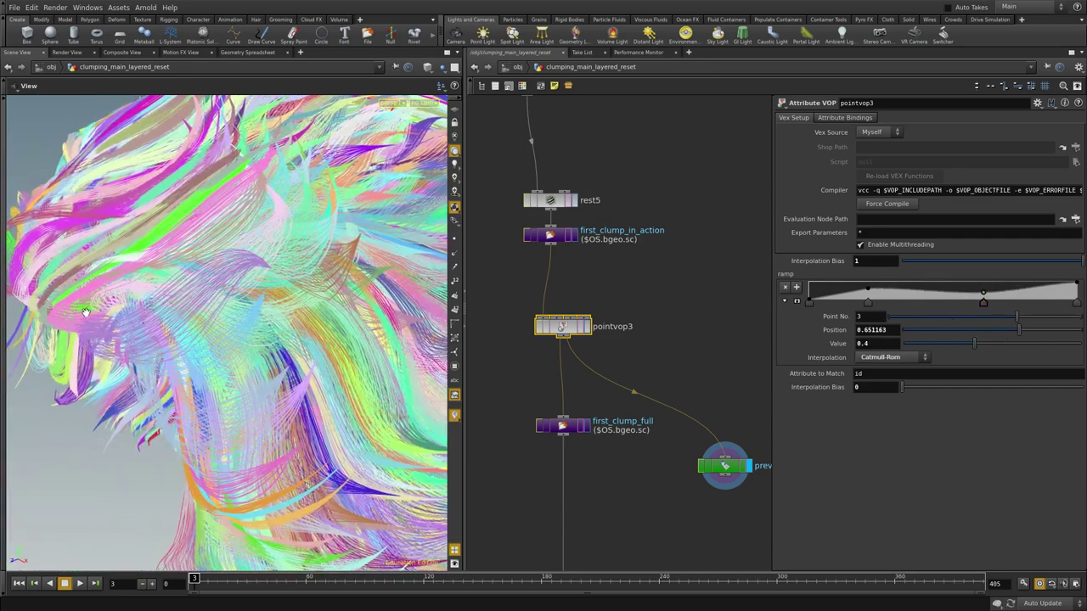
Set the end point of the pointvop3 ramp to value 1 and check the clumping on the whole head.
left_click_drag(1077, 288, 1077, 288)
left_click_drag(36, 359, 260, 416, "alt")
left_click_drag(1077, 294, 1077, 282)
key("space+h")
left_click_drag(305, 282, 213, 377, "alt")
Display the second_clump cache and its preview1 color node to view the second clump layer.
scroll(710, 302, "down", 3)
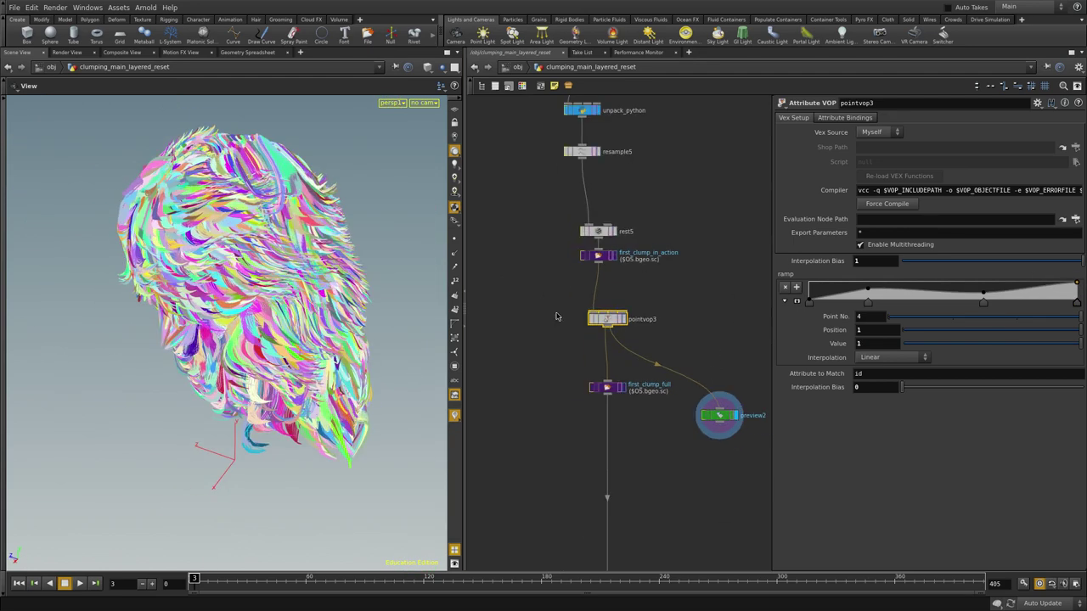
scroll(720, 309, "down", 5)
middle_click_drag(520, 421, 614, 274)
scroll(568, 238, "up", 7)
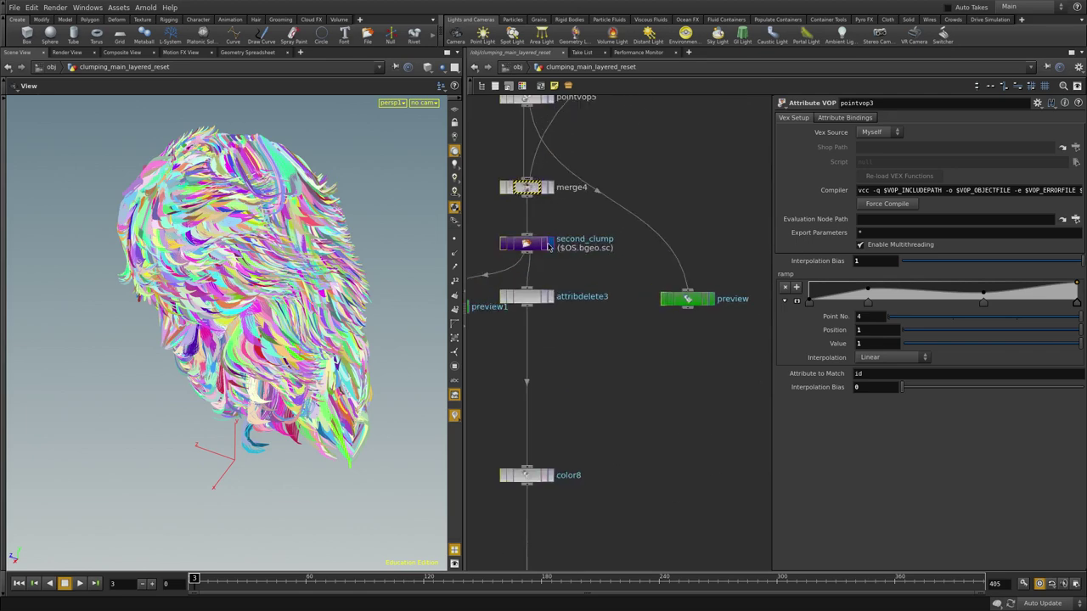
left_click(549, 246)
middle_click_drag(541, 443, 695, 400)
left_click(617, 266)
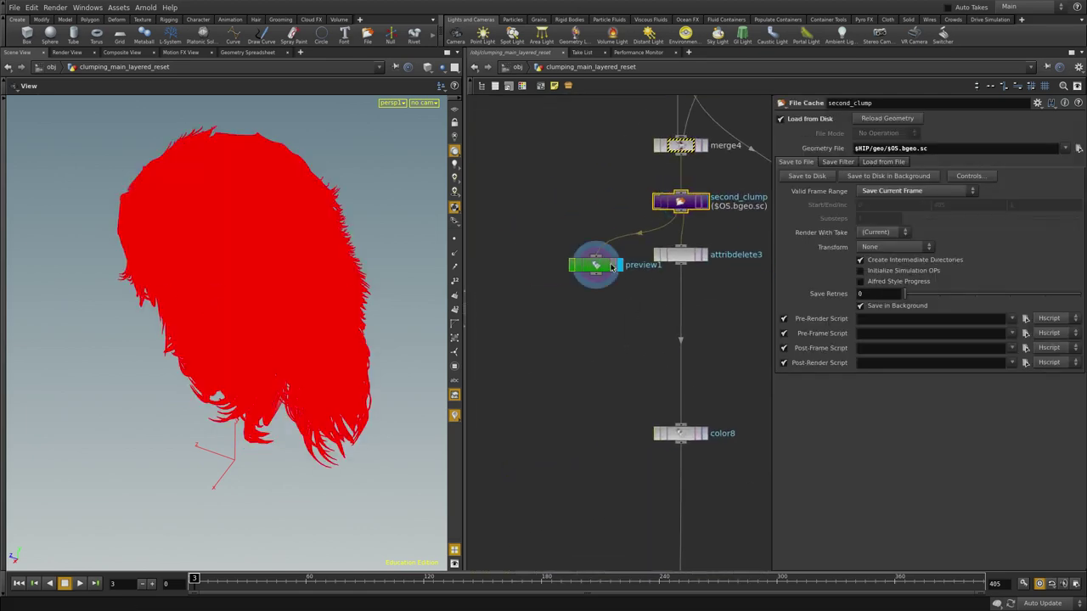
left_click(611, 267)
Display the color45 preview node, followed by pointvop6, to inspect the noise mask that mixes the clumps.
scroll(579, 243, "down", 3)
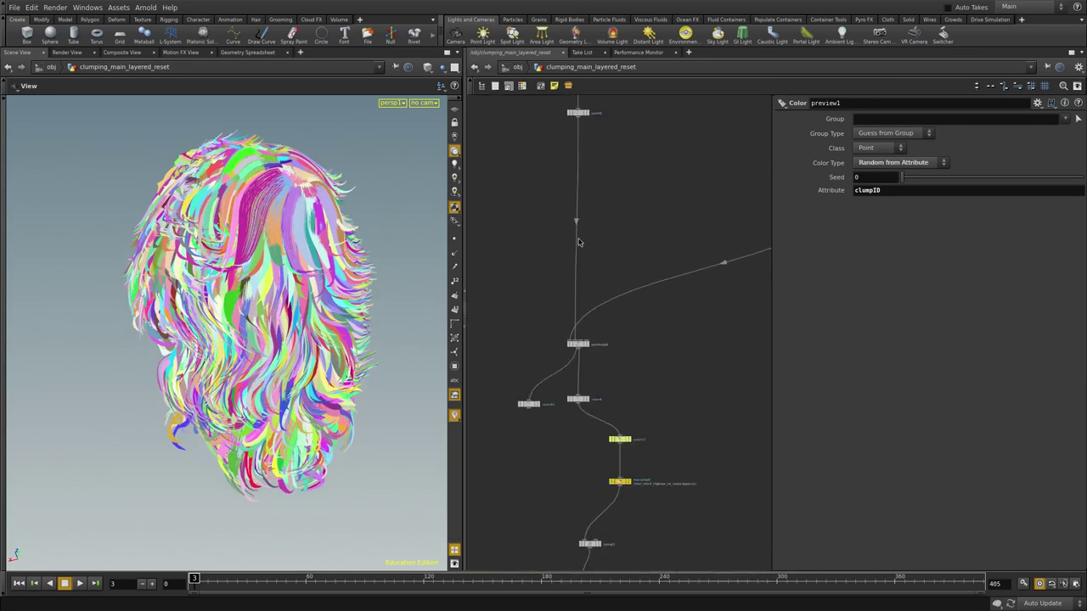
scroll(602, 369, "up", 3)
middle_click_drag(584, 371, 624, 268)
scroll(621, 271, "up", 1)
left_click(511, 331)
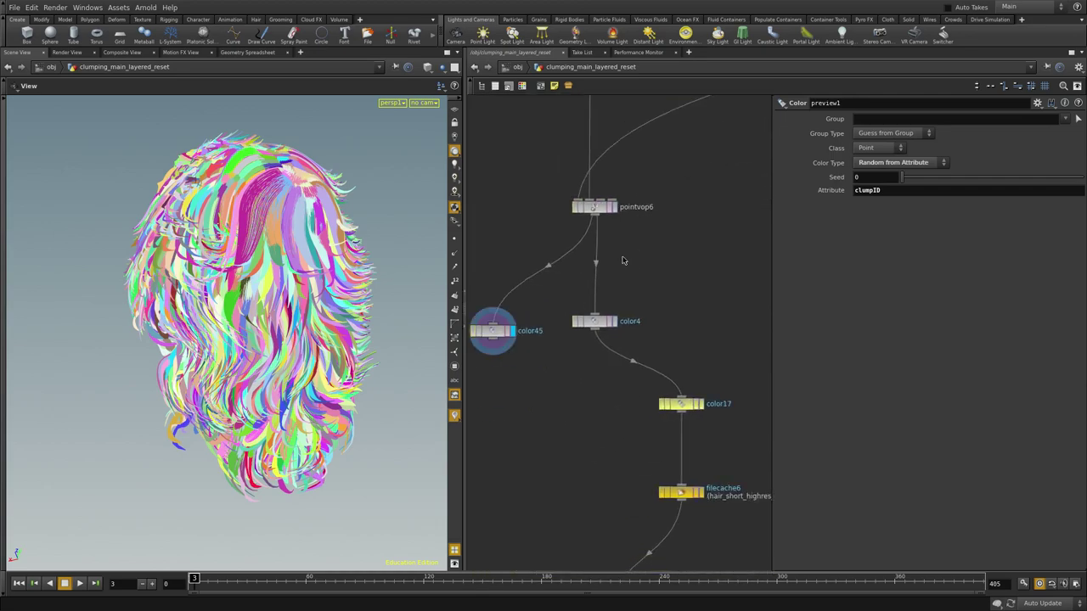
left_click(613, 208)
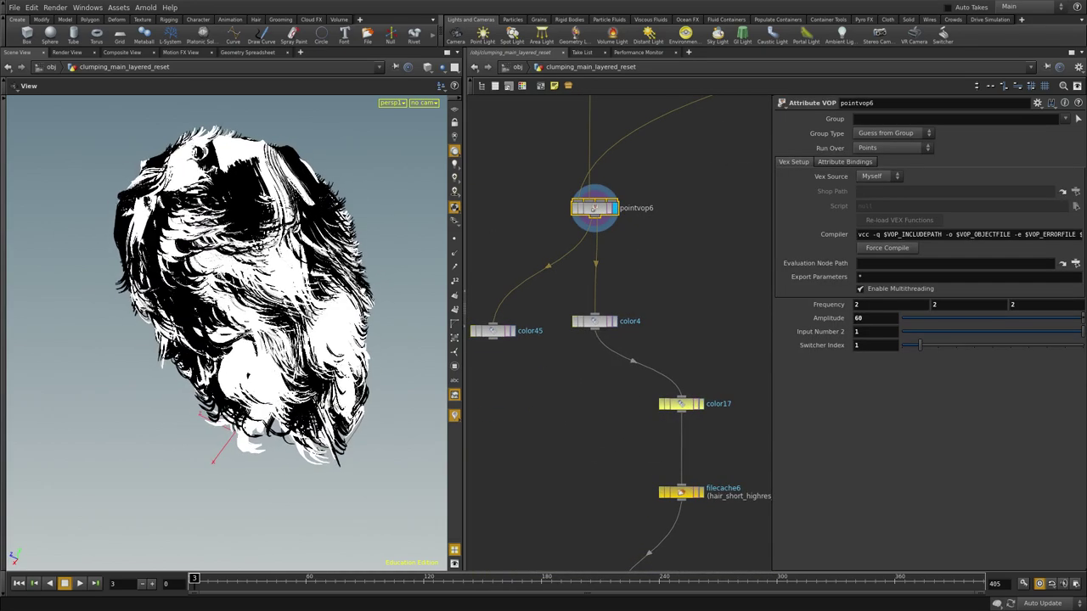
Display the color45 node again and examine the mixed clumps from several sides.
left_click(508, 331)
left_click_drag(159, 303, 175, 297)
left_click_drag(287, 403, 179, 340)
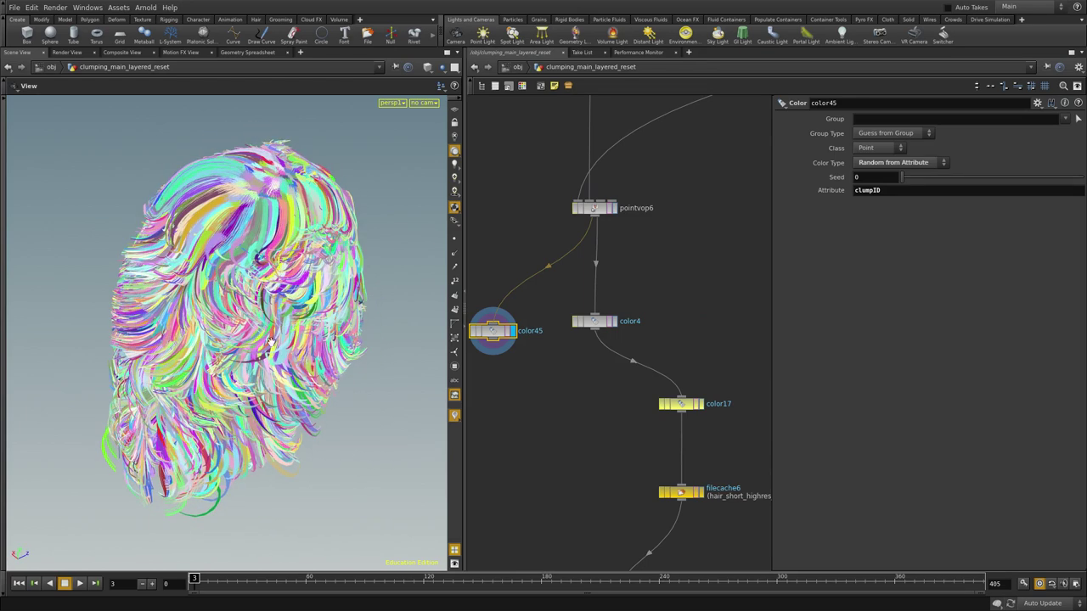
left_click_drag(280, 294, 249, 369)
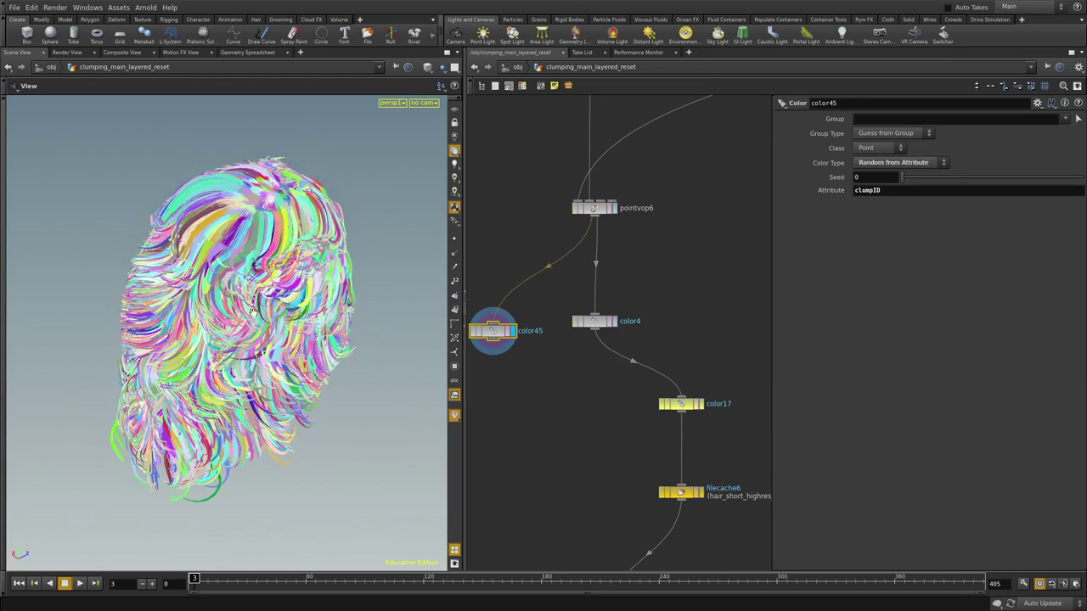
Switch to the slides and advance past the mixed clumps result and 3 -Variation slides to the 4_deformers_on_off.mp4 slide.
scroll(614, 446, "down", 3)
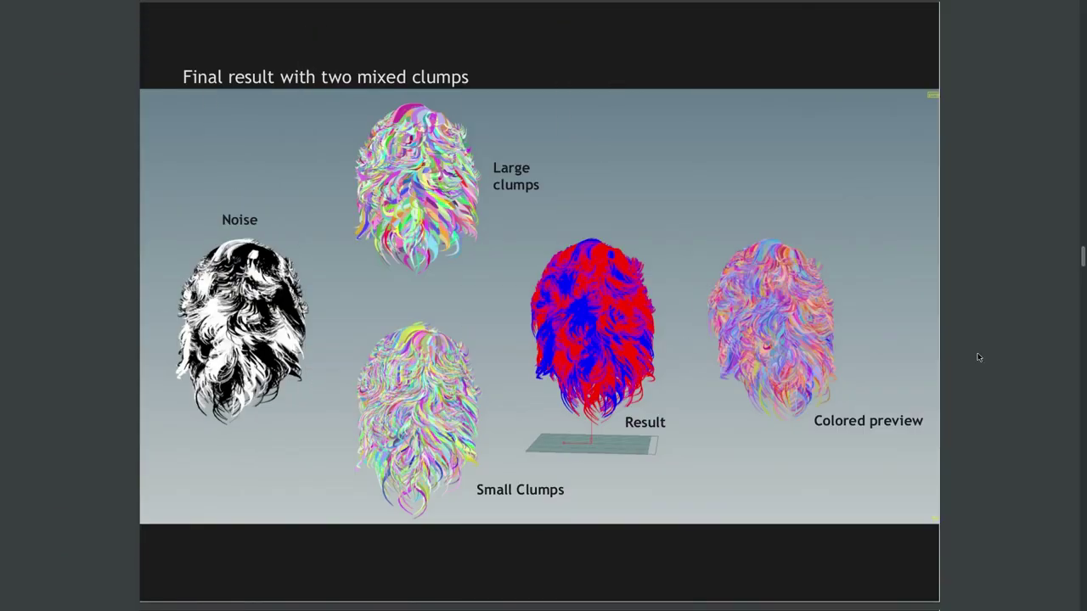
scroll(977, 357, "down", 1)
key("Page_Down")
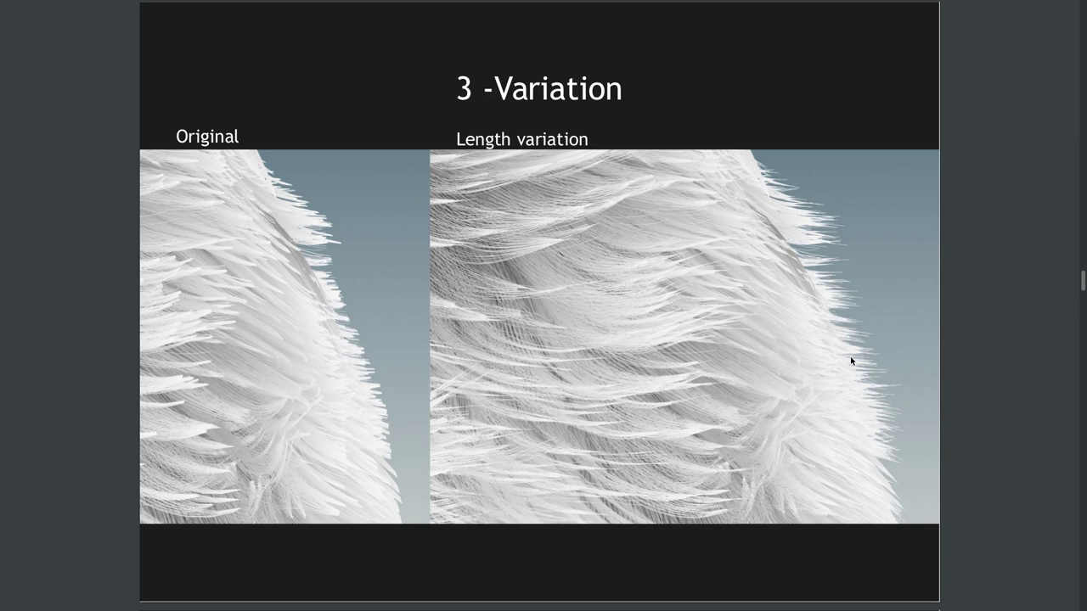
key("Page_Down")
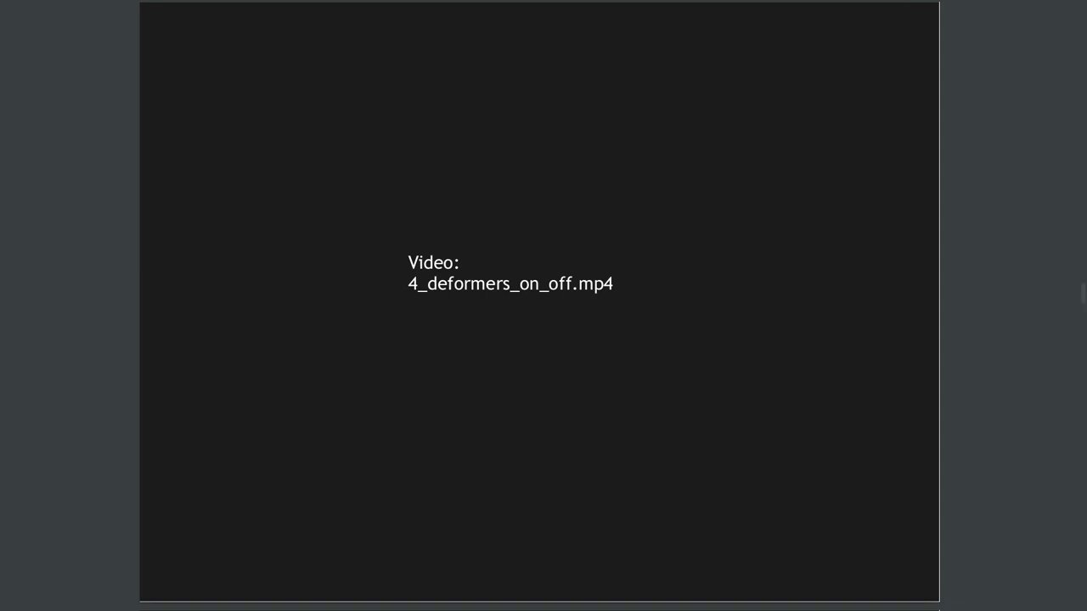
Play the 4_deformers_on_off.mp4 video, skipping back and forth to study the deformer effects on the hair clump.
left_click_drag(0, 399, 623, 405)
left_click(154, 551)
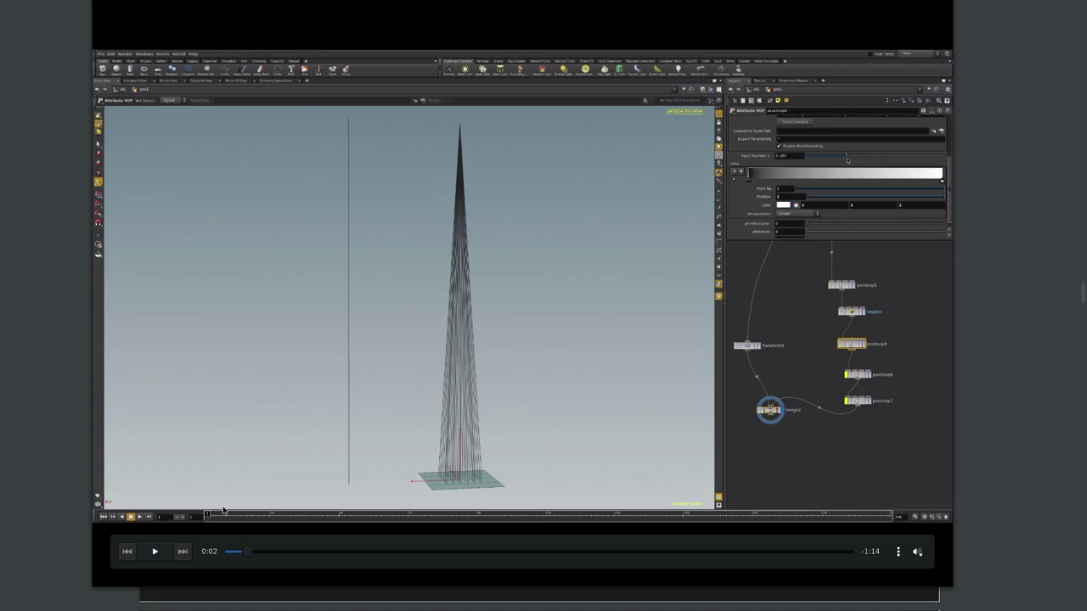
left_click(155, 552)
left_click(308, 553)
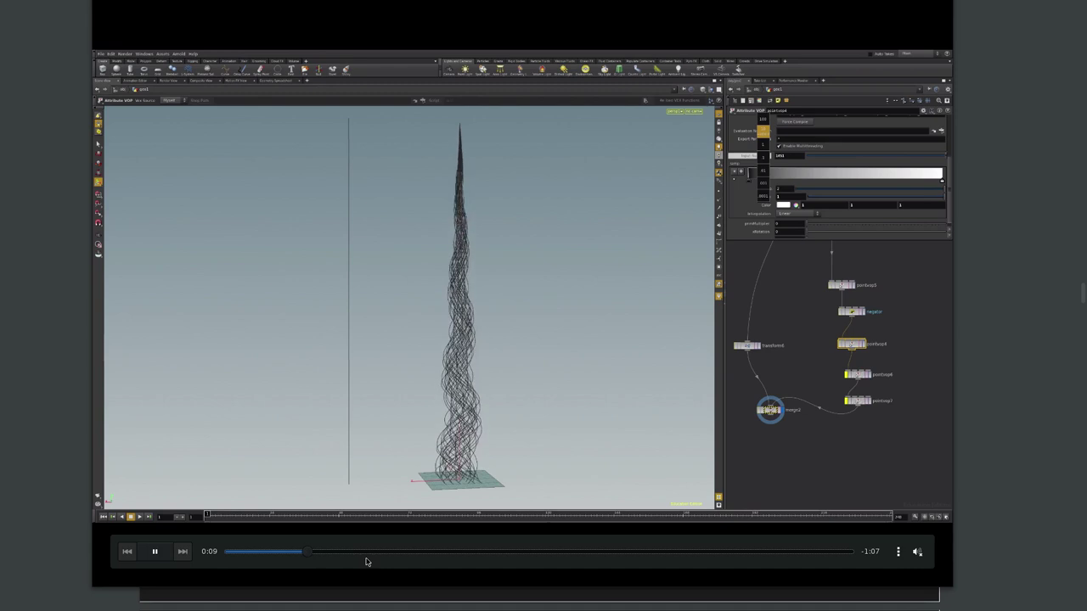
left_click(257, 552)
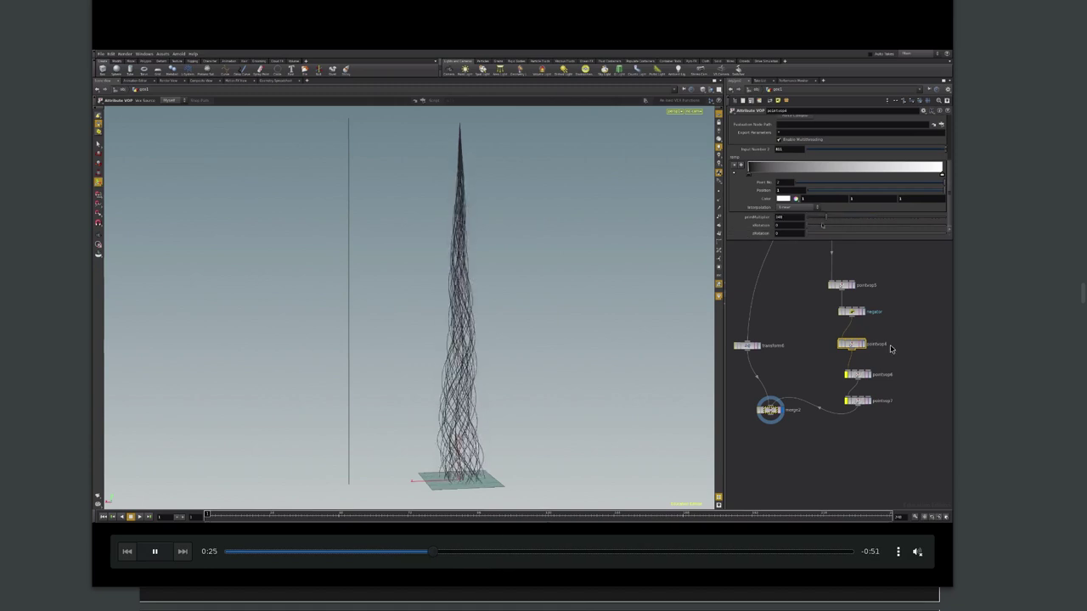
left_click(535, 552)
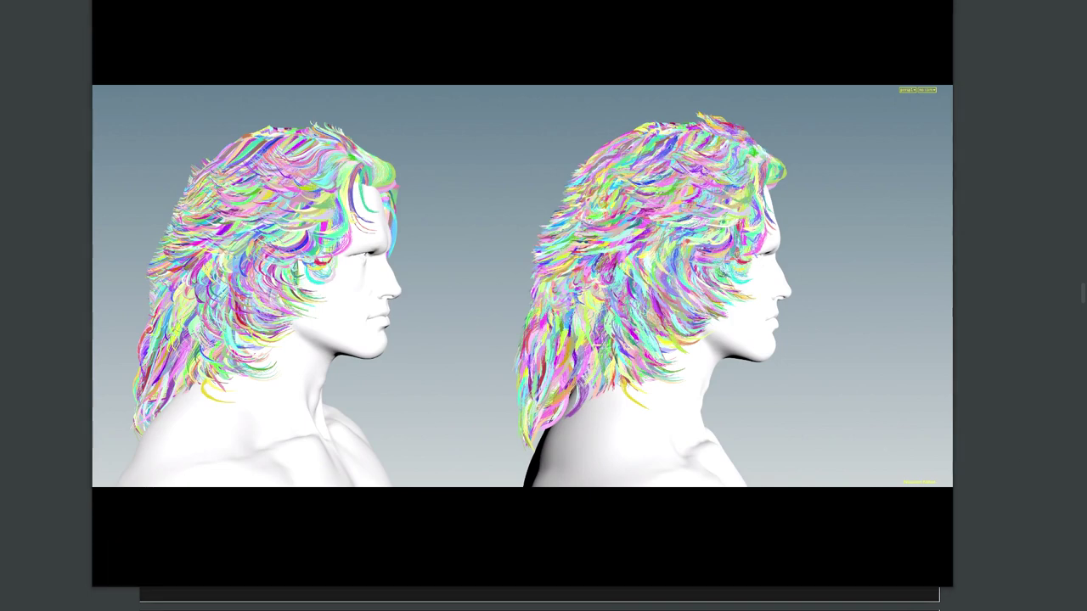
Switch to Houdini, display the highres_with_deformer node and examine the deformed strands around the scalp and crown.
key("Right")
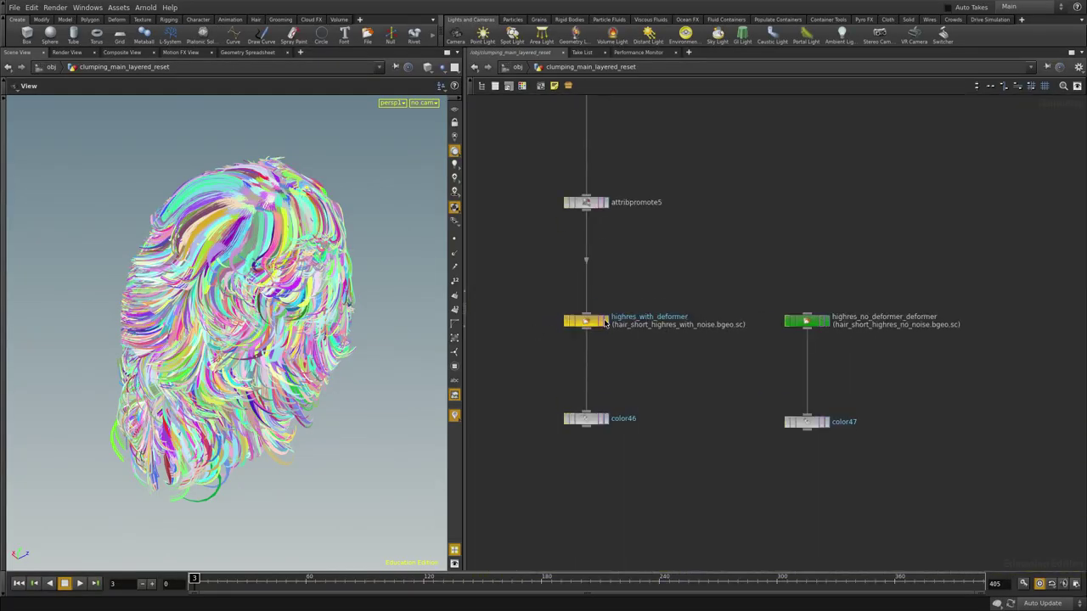
left_click(604, 322)
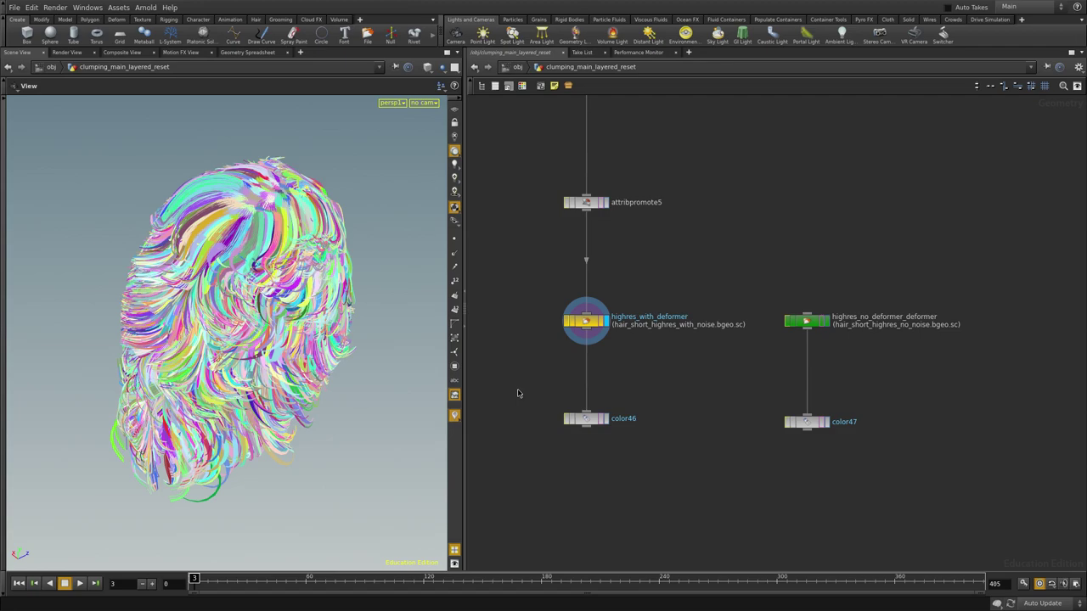
left_click_drag(271, 266, 255, 346)
right_click_drag(255, 345, 297, 315)
left_click_drag(297, 316, 280, 331)
right_click_drag(280, 331, 309, 316)
scroll(308, 317, "down", 6)
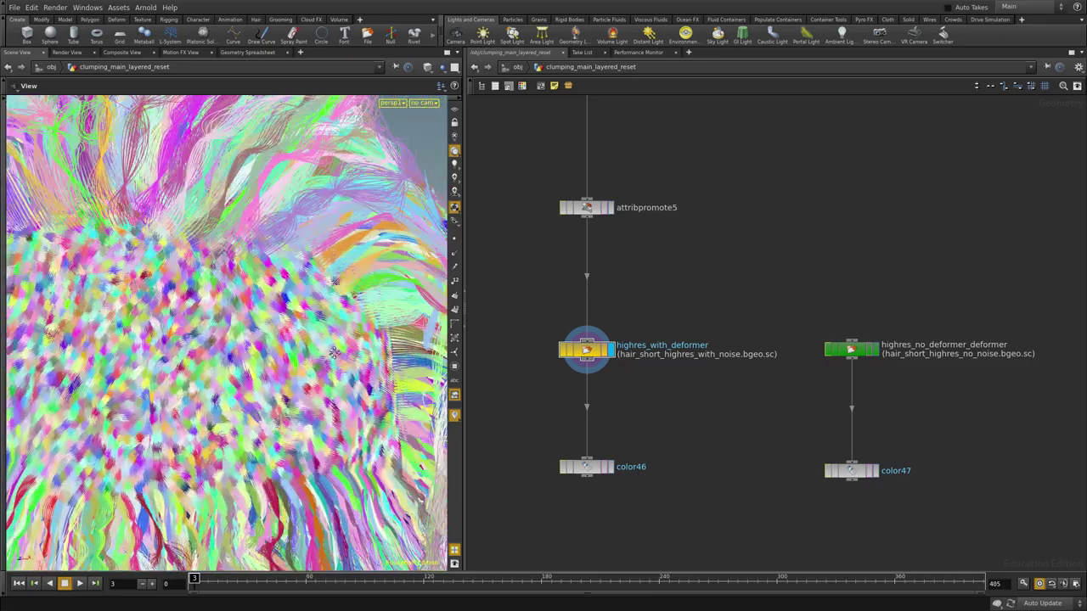
left_click_drag(228, 315, 197, 326)
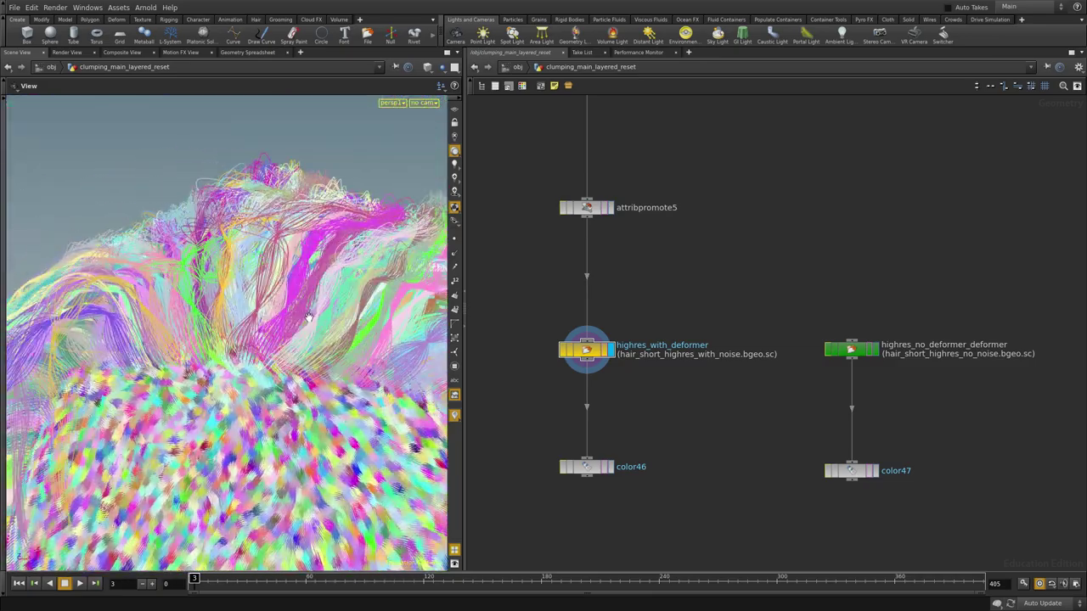
right_click_drag(197, 326, 178, 340)
left_click_drag(178, 340, 191, 364)
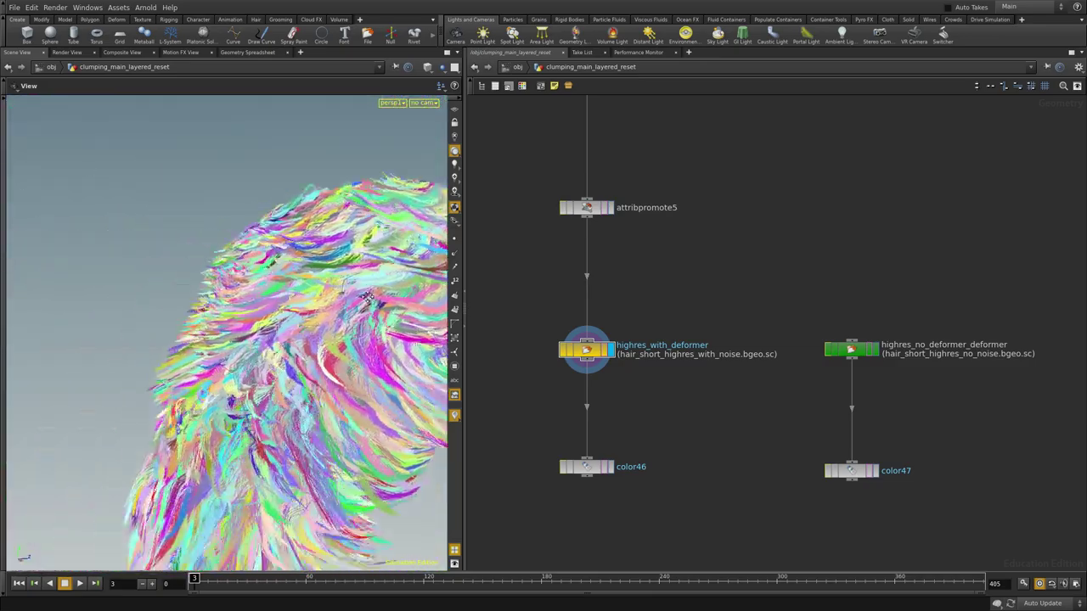
Examine the fine strand noise along the back outline of the deformed hair close up.
right_click_drag(191, 364, 215, 347)
left_click_drag(216, 347, 192, 381)
right_click_drag(192, 381, 263, 330)
left_click_drag(263, 330, 223, 254)
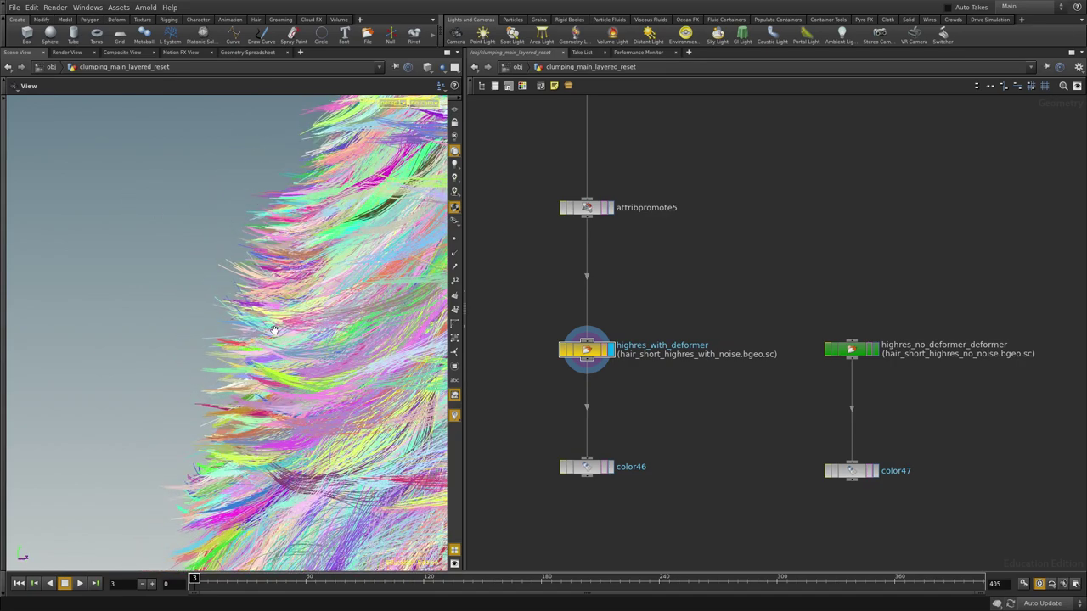
scroll(741, 334, "down", 2)
scroll(850, 345, "up", 2)
Display the highres_no_deformer_deformer node and examine the hair without deformers from several sides for comparison.
left_click(814, 348)
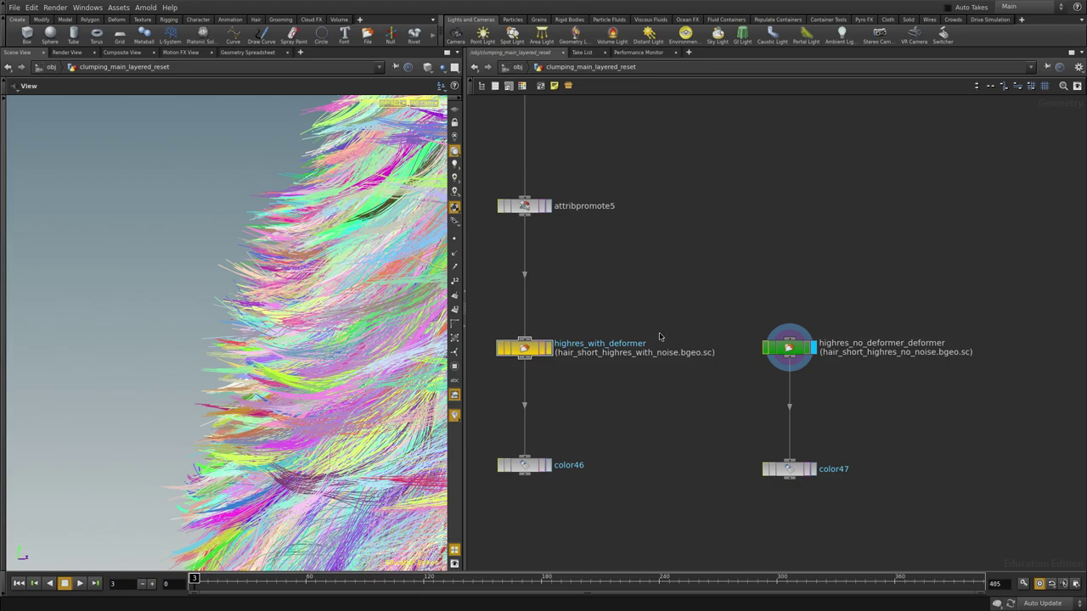
left_click_drag(199, 300, 316, 390)
right_click_drag(316, 390, 280, 322)
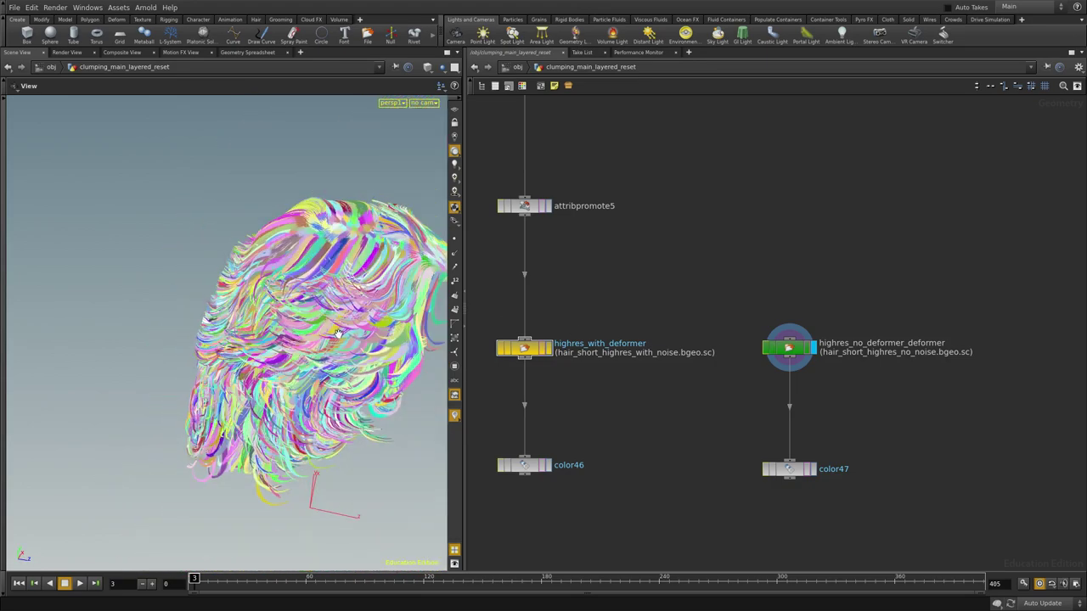
middle_click_drag(280, 322, 228, 353)
left_click_drag(227, 352, 376, 332)
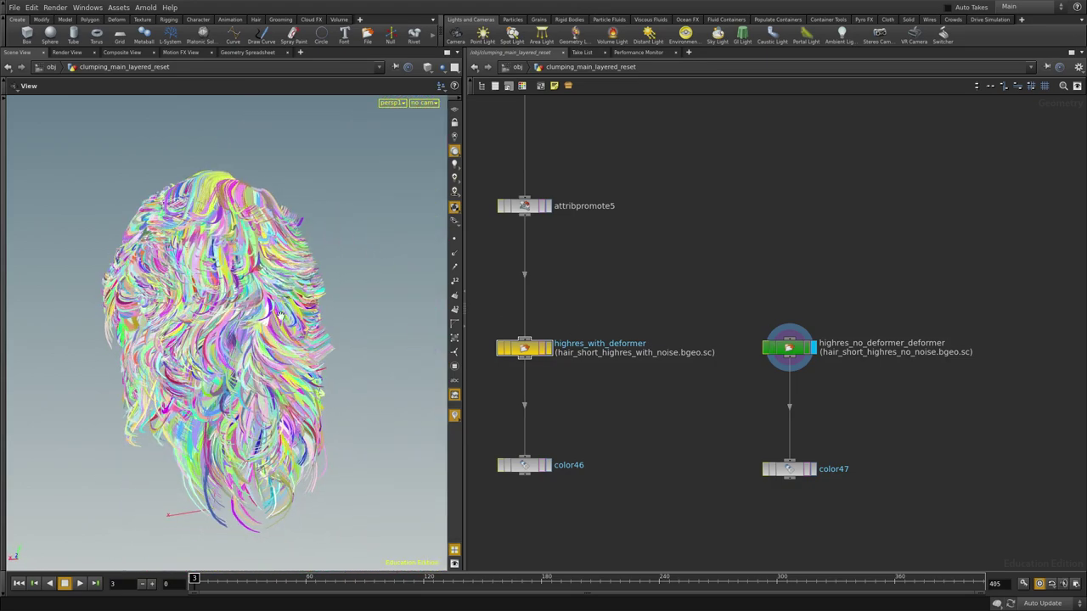
middle_click_drag(645, 281, 663, 294)
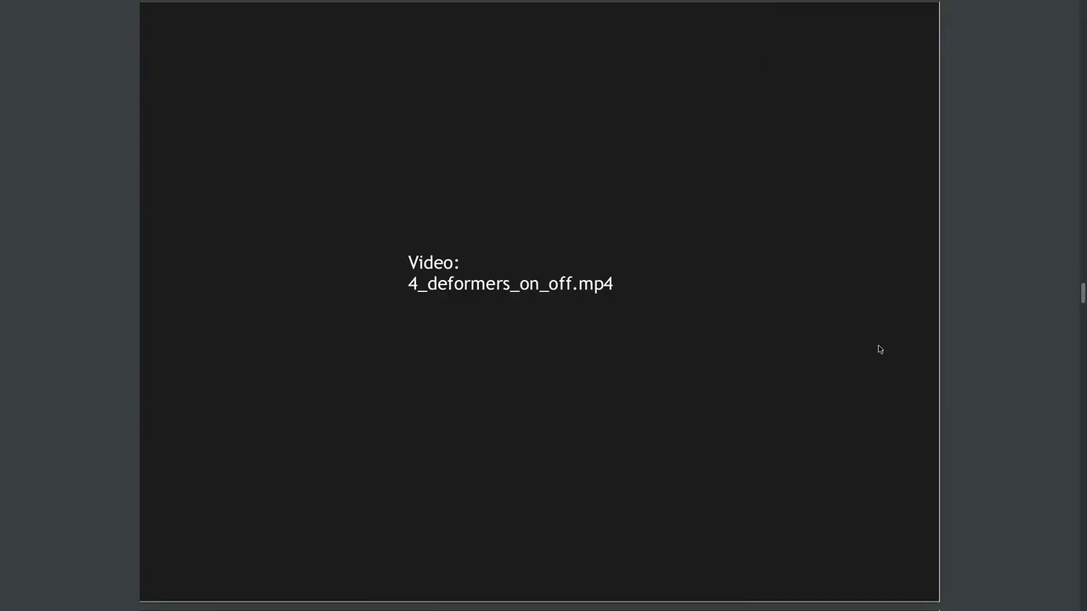
Switch to the slides, advance to the Mantra render slide and watch the 5_mantra_render.mp4 and 5_mantra_render2.mp4 videos.
scroll(879, 348, "down", 5)
scroll(879, 349, "down", 3)
scroll(879, 350, "up", 3)
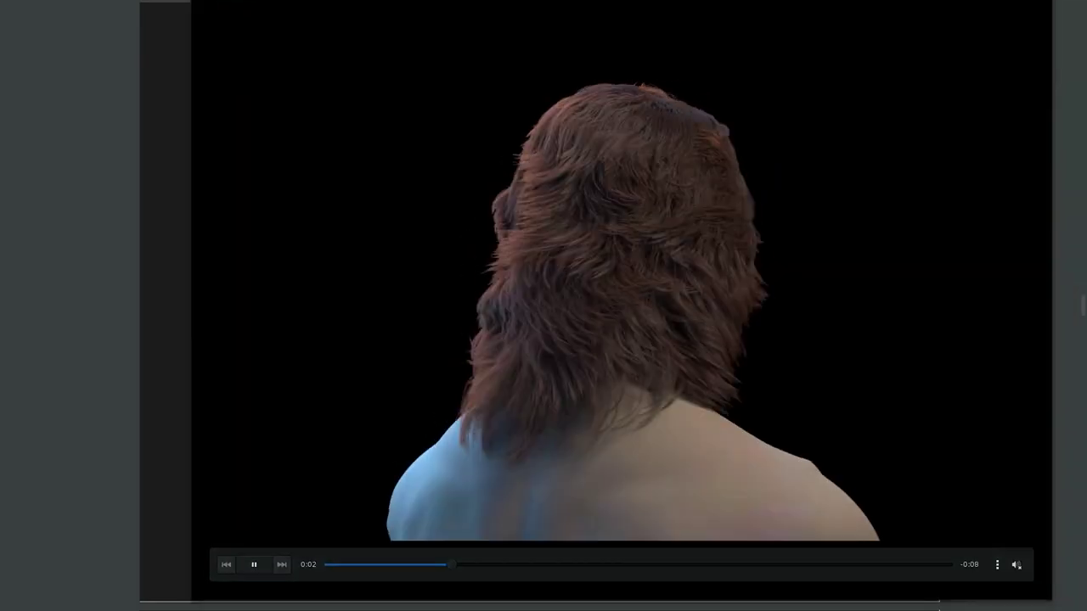
double_click(497, 364)
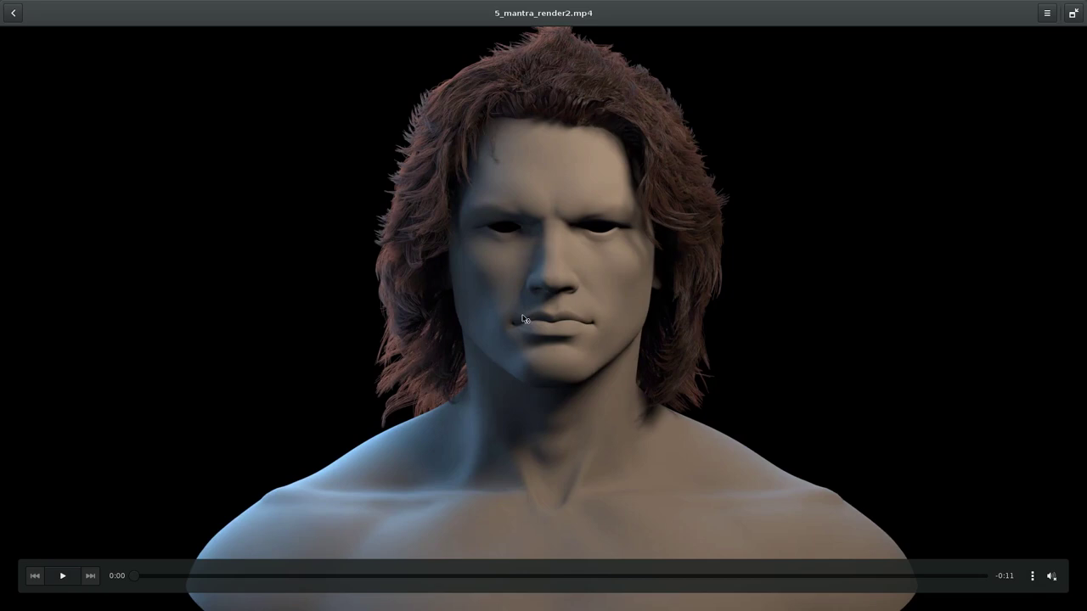
double_click(430, 330)
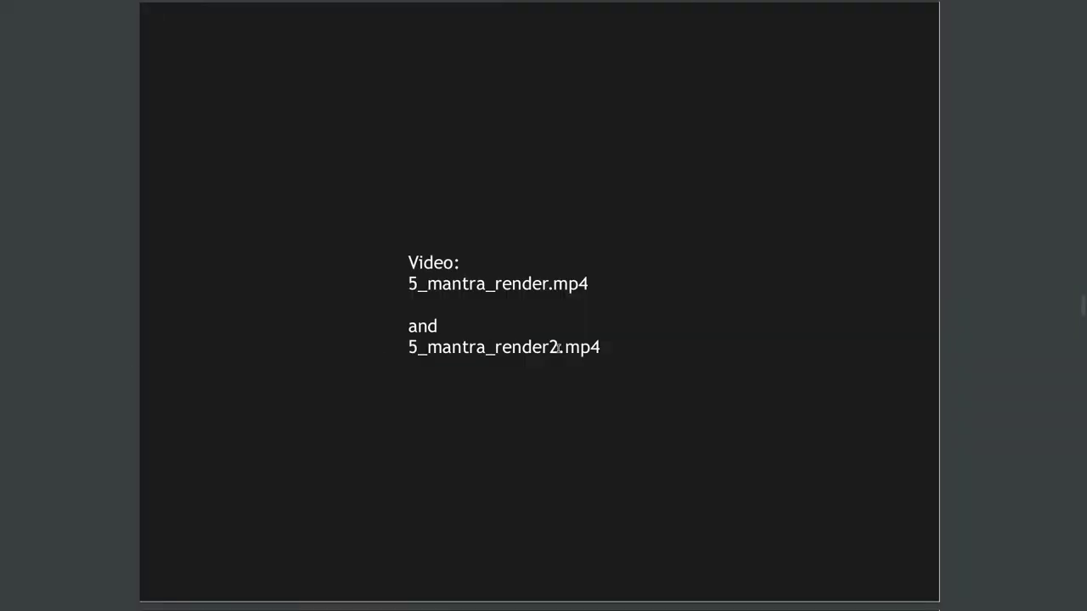
Advance the slides past Twisting deformer to the section "2- Auto-Generating cards and textures for games.".
scroll(558, 349, "down", 5)
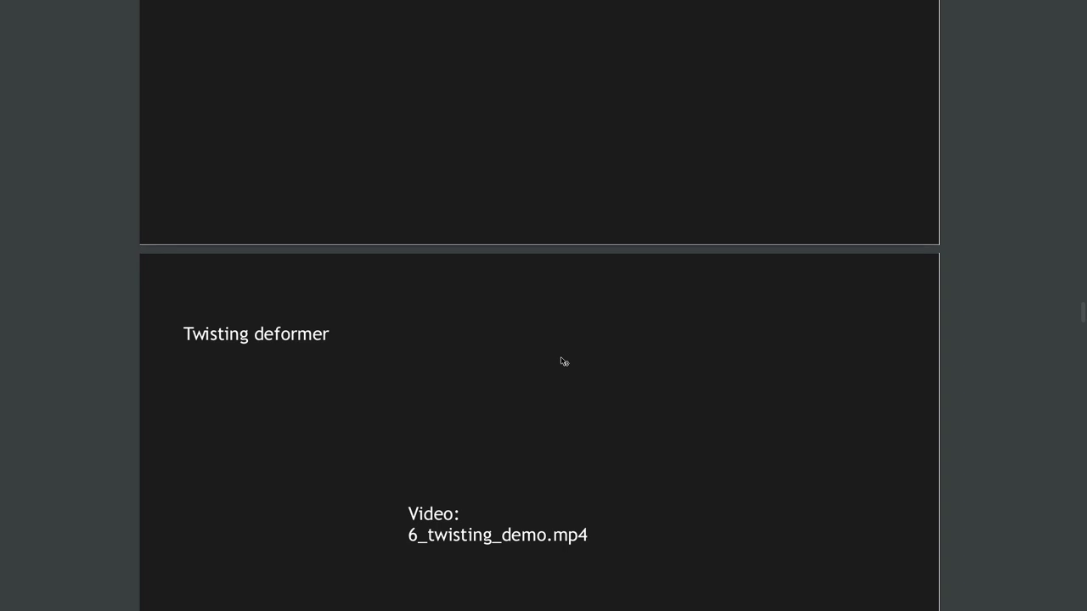
scroll(563, 362, "down", 10)
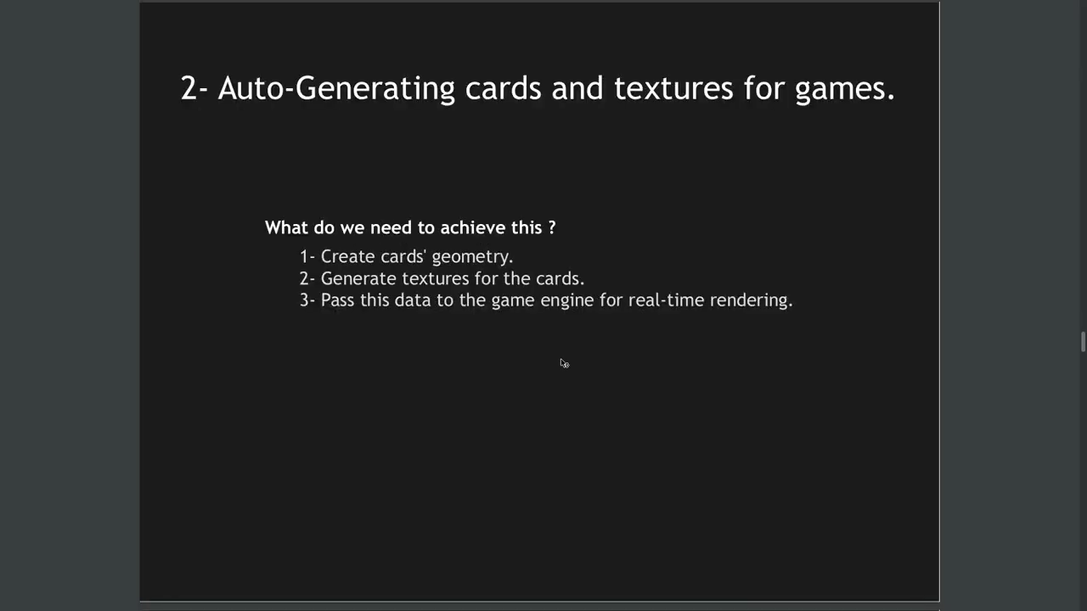